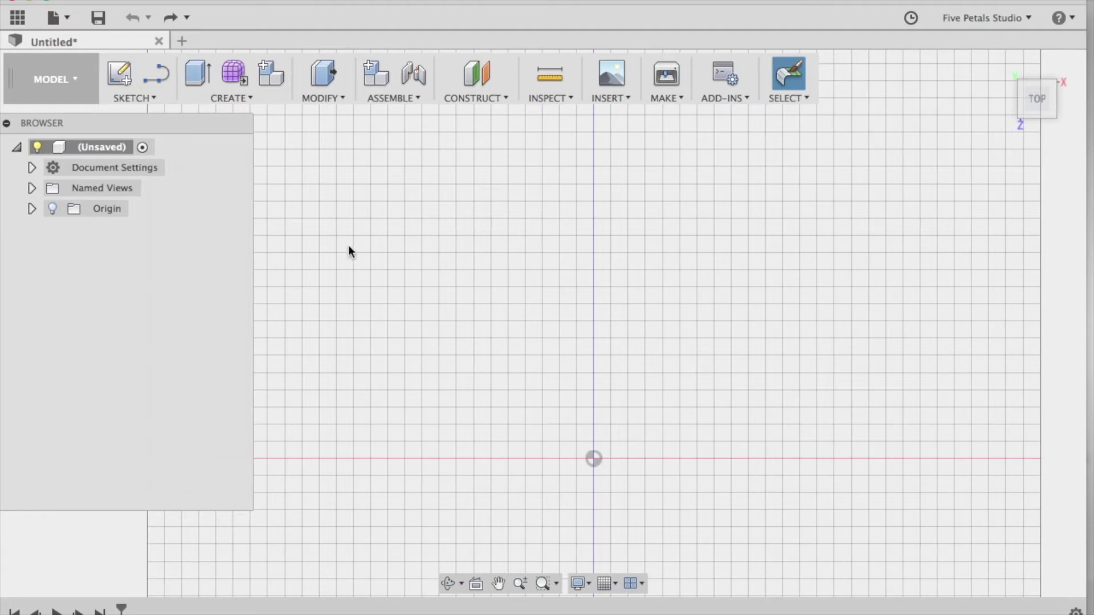
Step: Start a sketch on the top origin plane and draw a center rectangle of about 104 × 20 mm
left_click(159, 98)
mouse_move(162, 155)
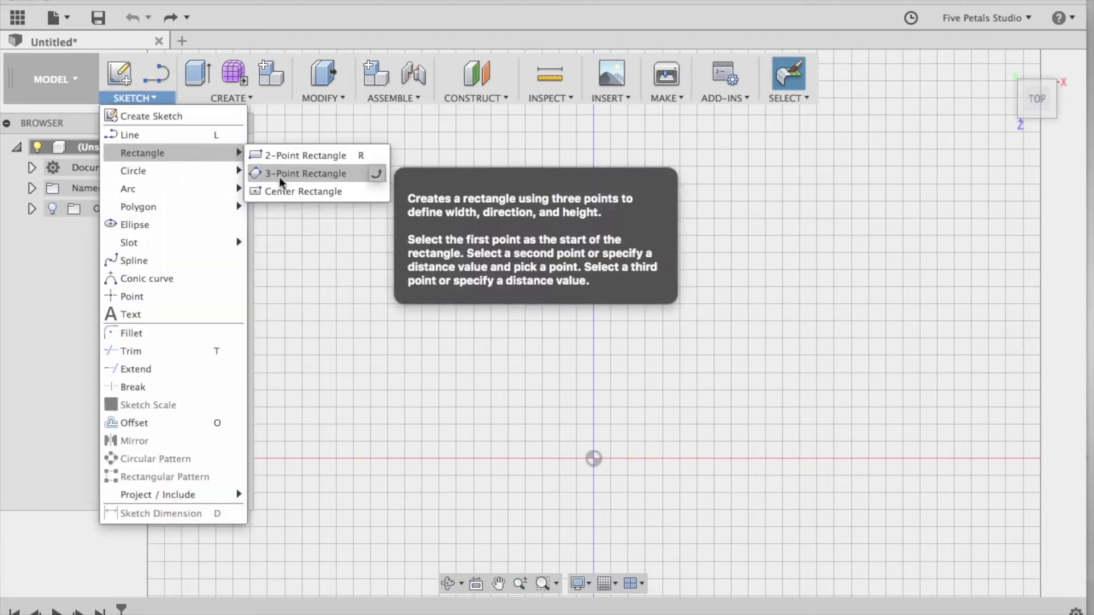
left_click(281, 192)
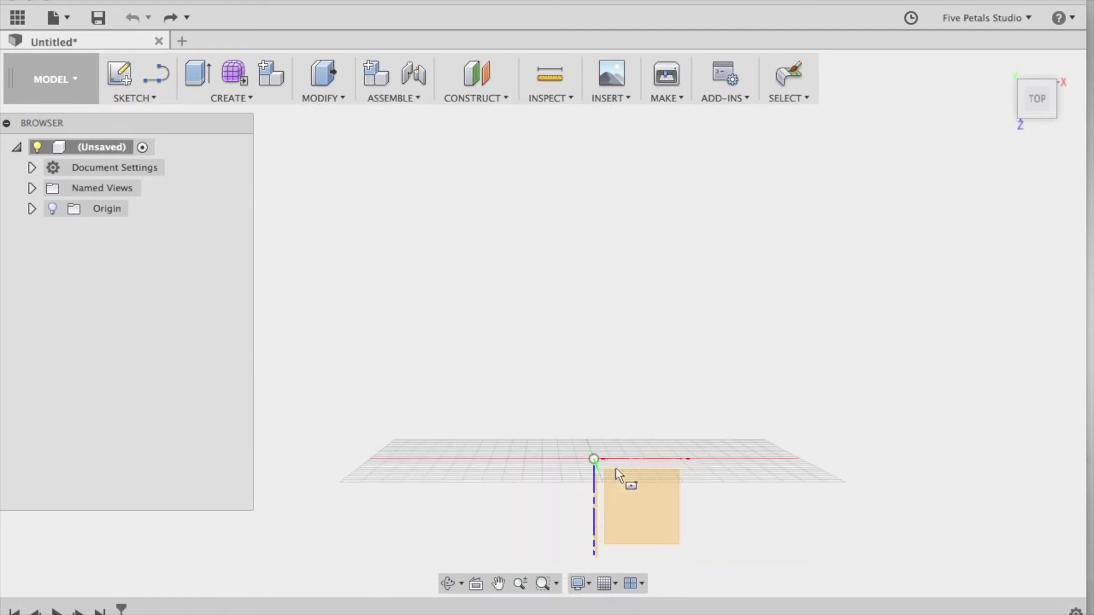
left_click(651, 517)
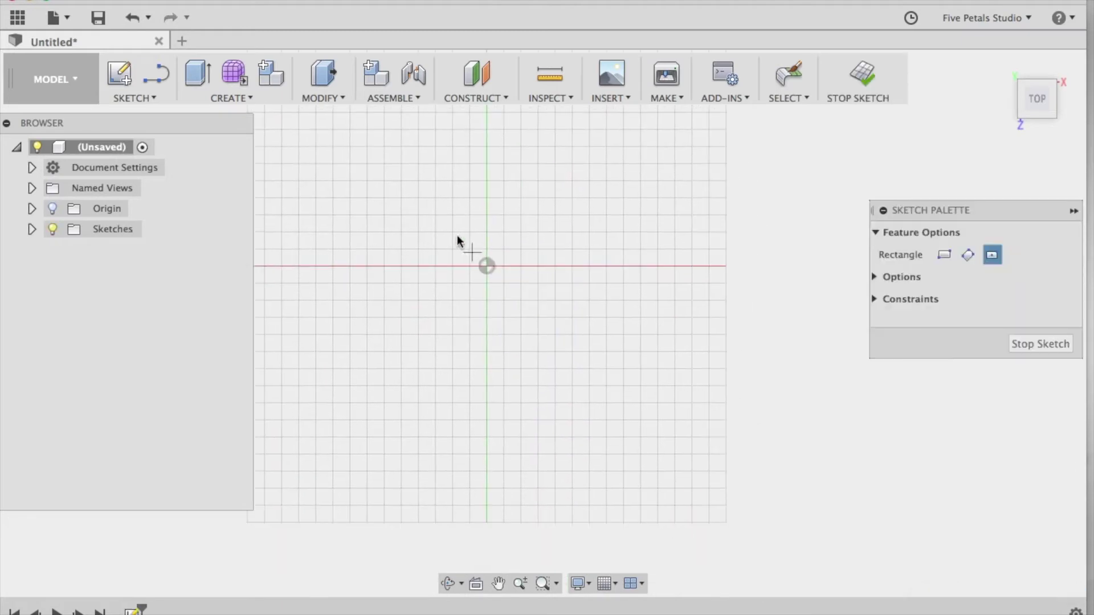
left_click(365, 203)
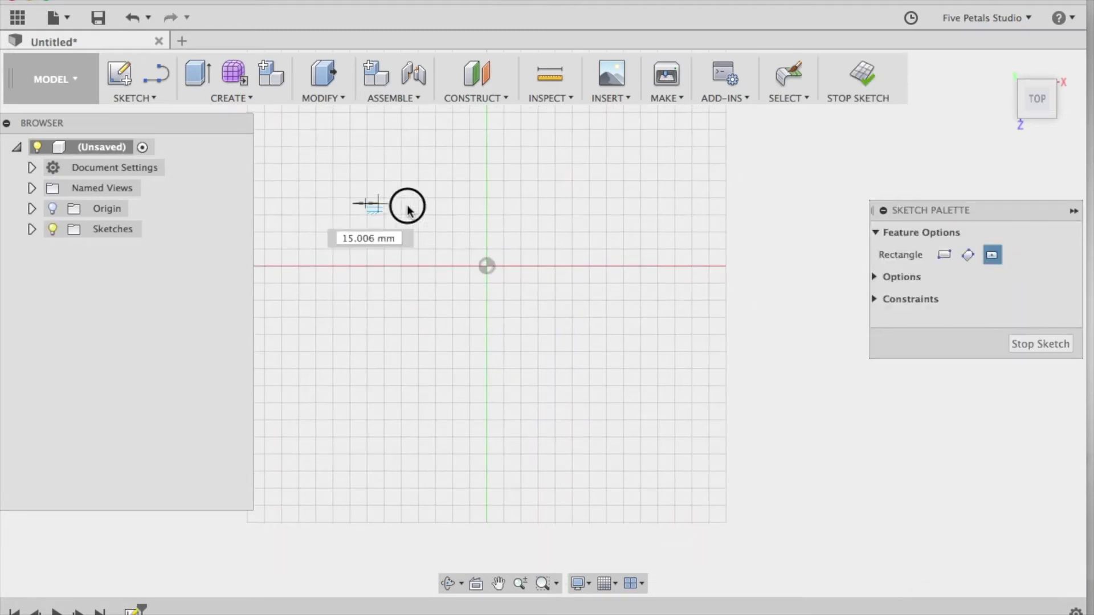
left_click(459, 222)
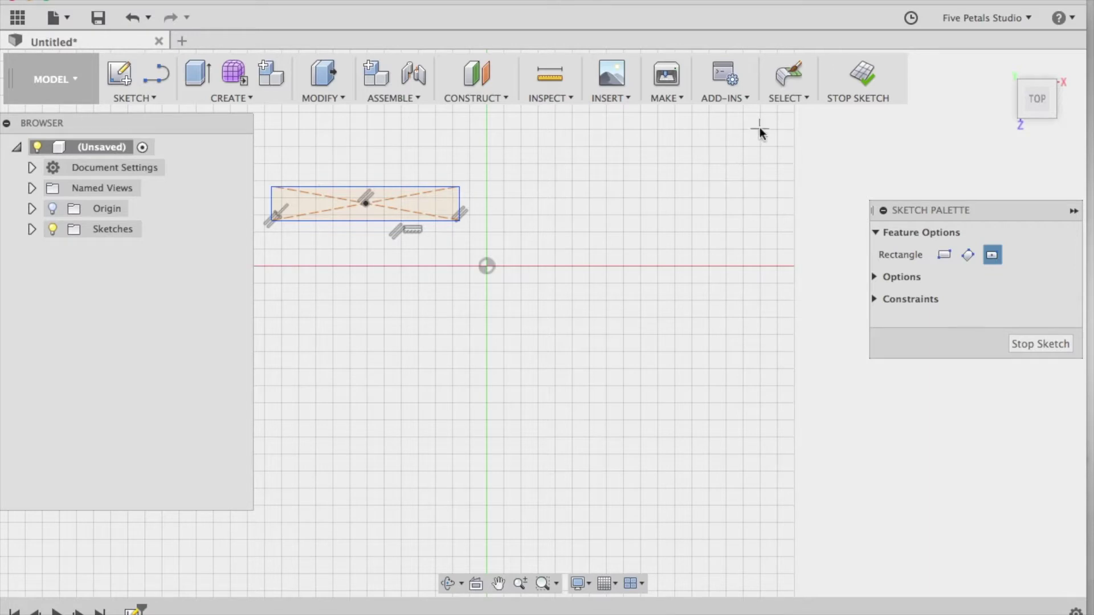
left_click(498, 583)
left_click_drag(400, 183, 574, 242)
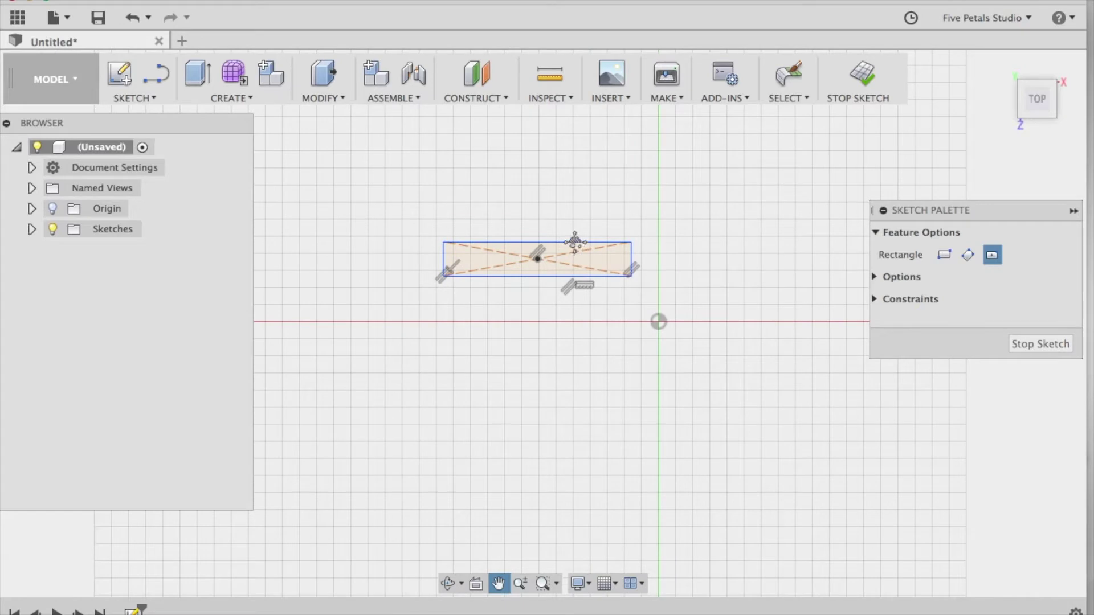
Step: Dimension the rectangle's top edge to a 30 mm width and frame it in view
left_click(785, 93)
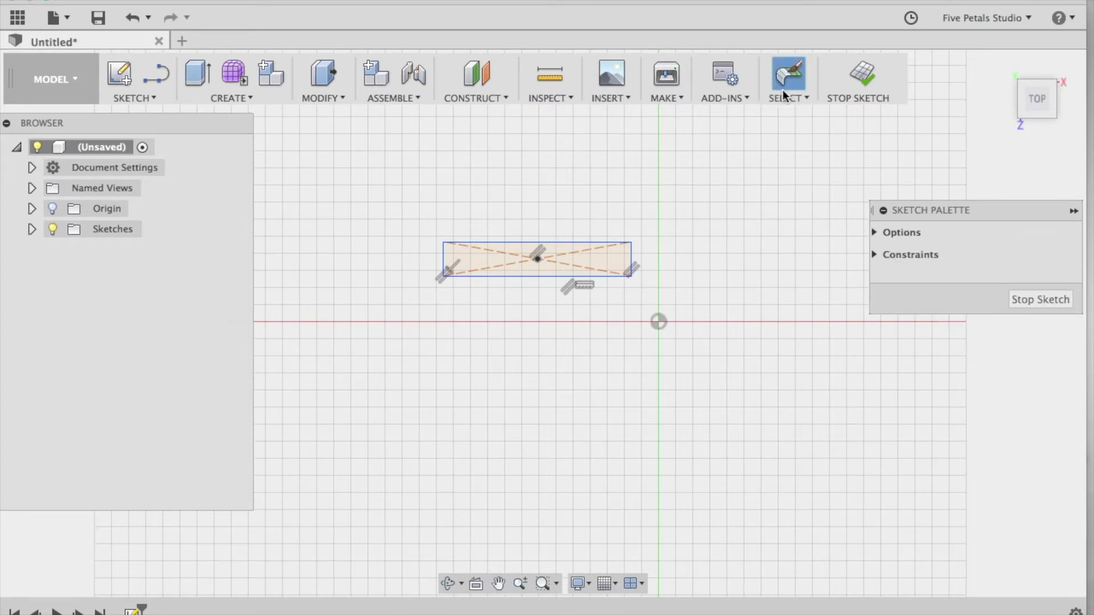
left_click(528, 241)
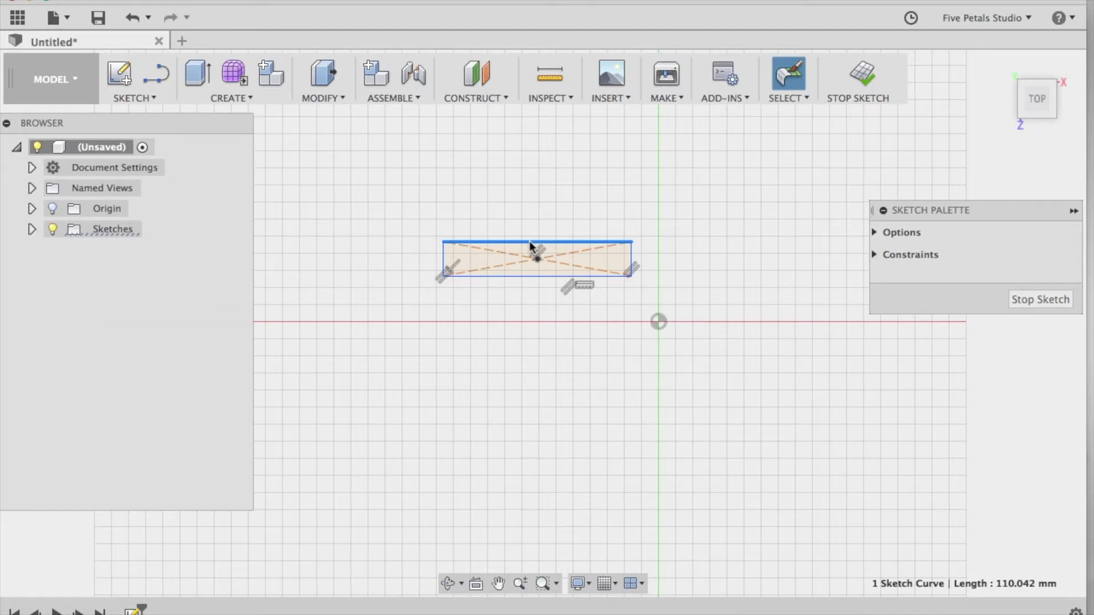
right_click(529, 241)
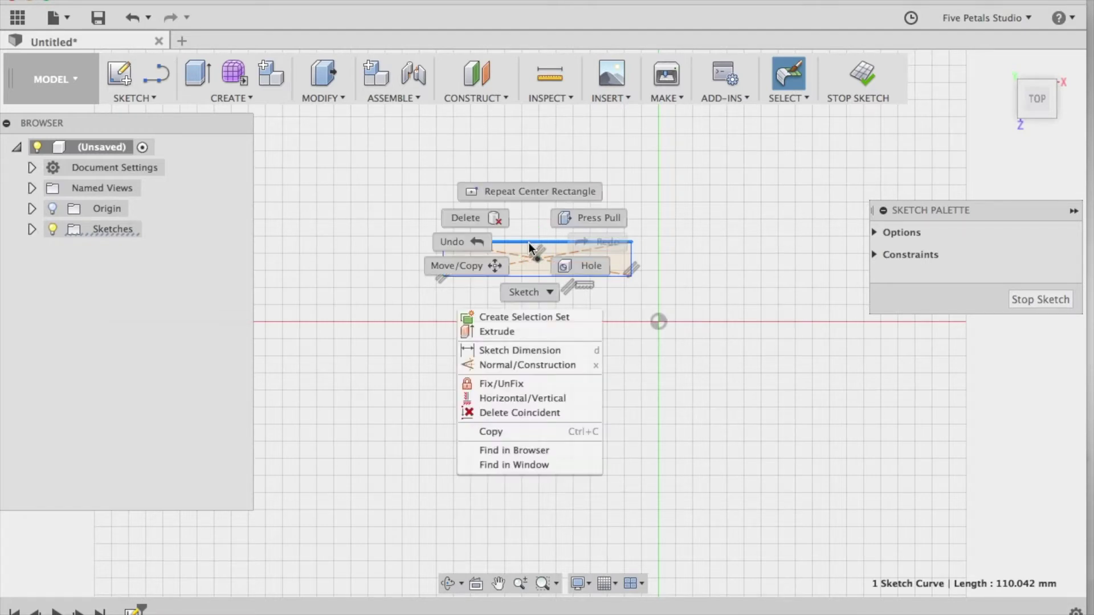
left_click(493, 350)
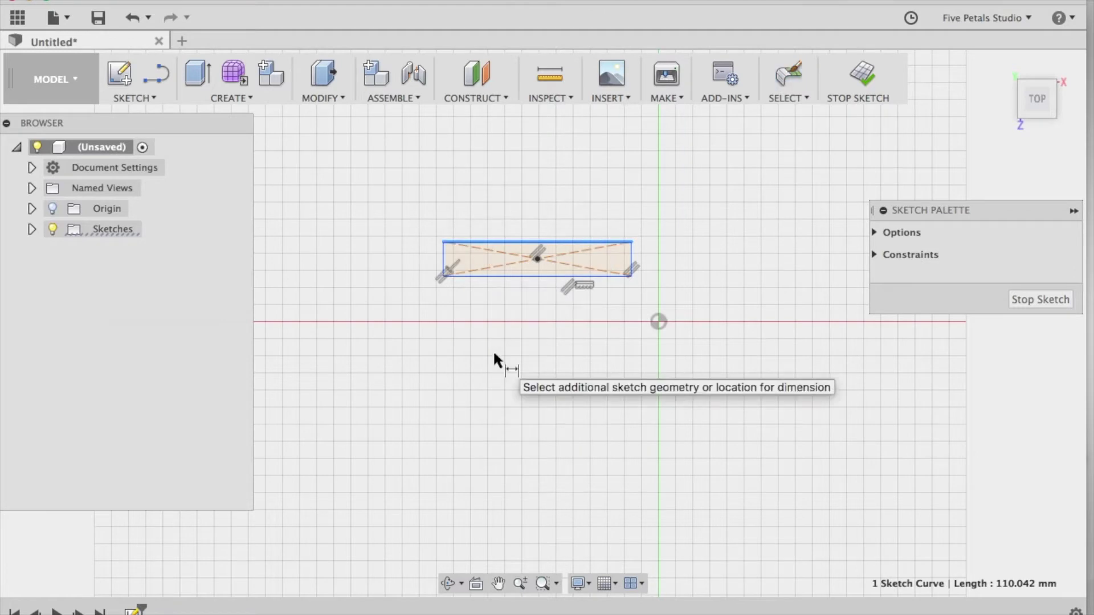
left_click(540, 315)
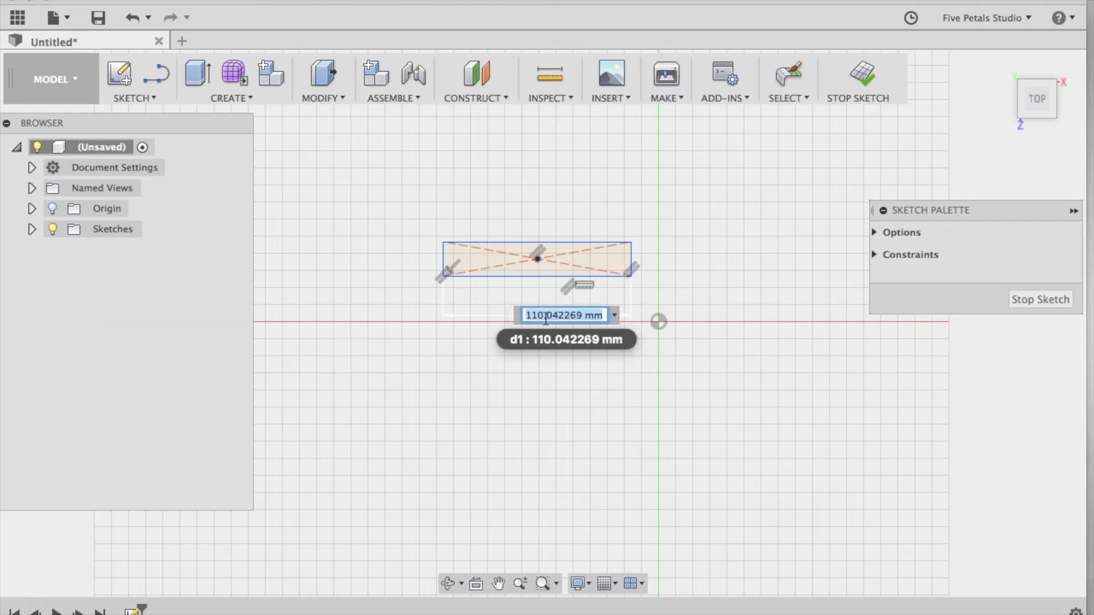
type("30mm")
key("Return")
scroll(545, 323, "up", 5)
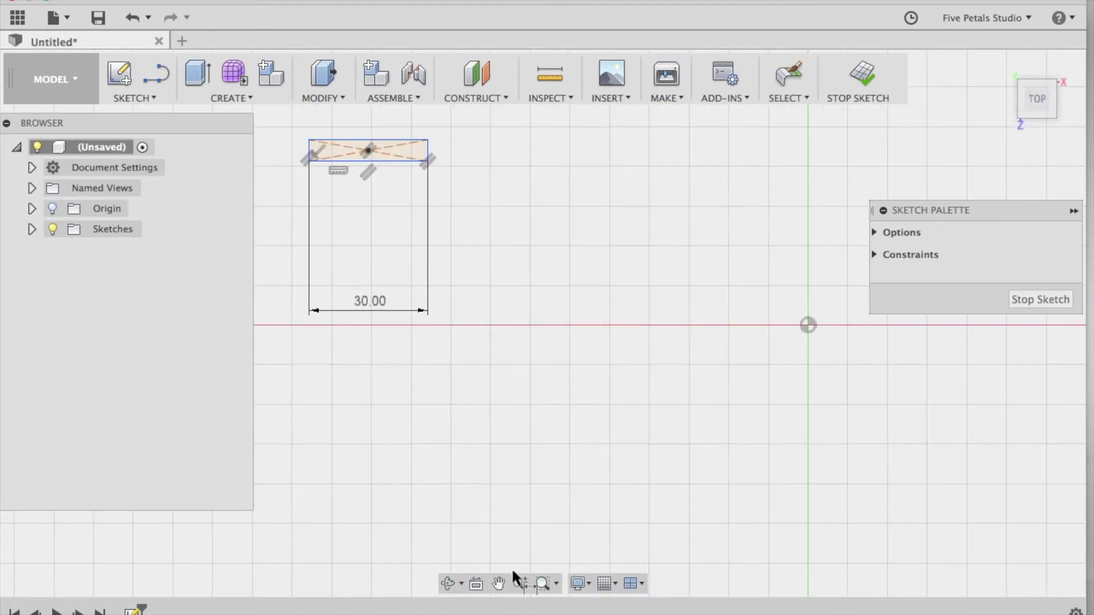
left_click(498, 583)
left_click_drag(386, 206, 500, 329)
scroll(495, 342, "up", 4)
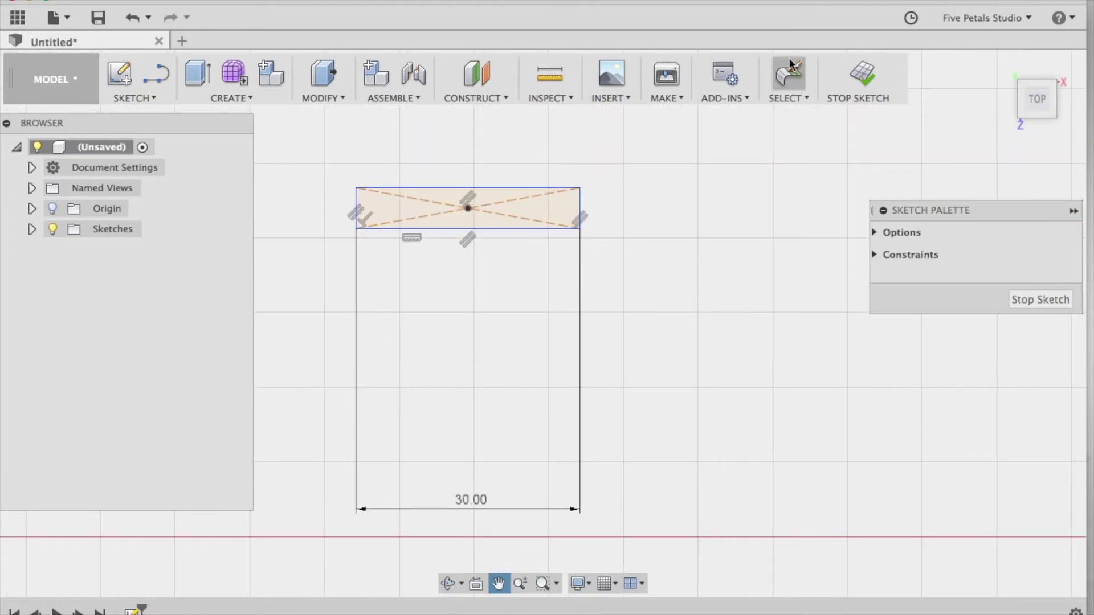
Step: Dimension the rectangle's right edge to 12 mm, making the bar 30 × 12 mm
left_click(789, 73)
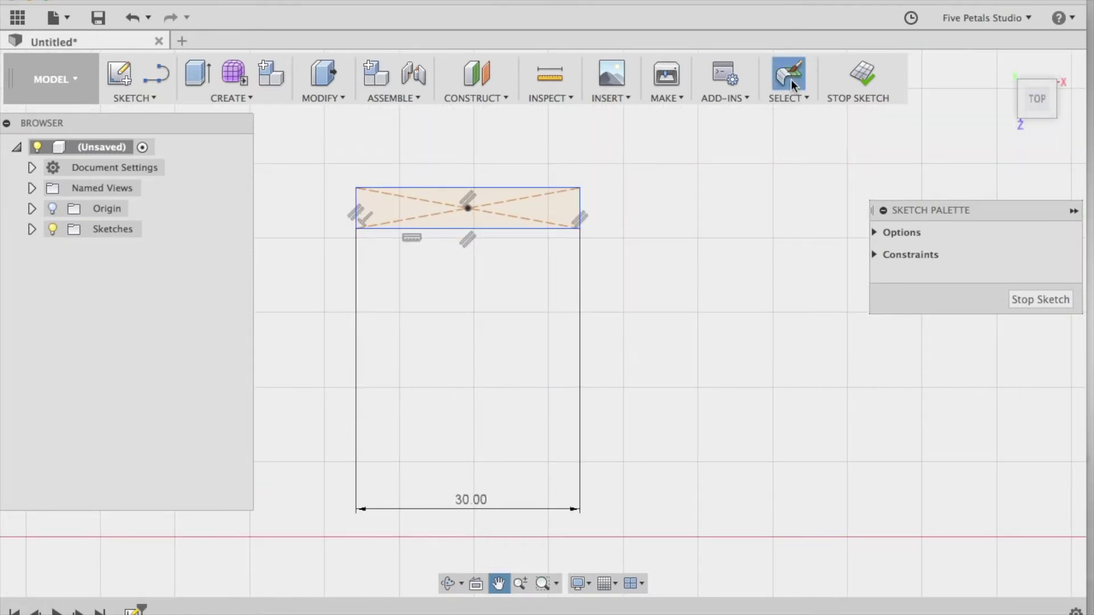
left_click(582, 206)
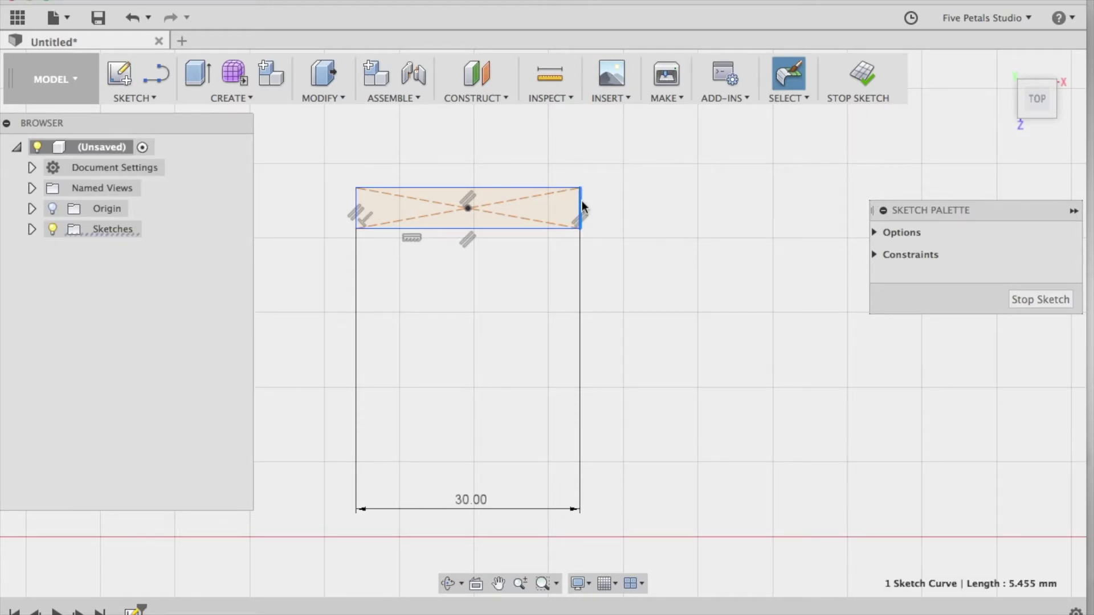
right_click(582, 206)
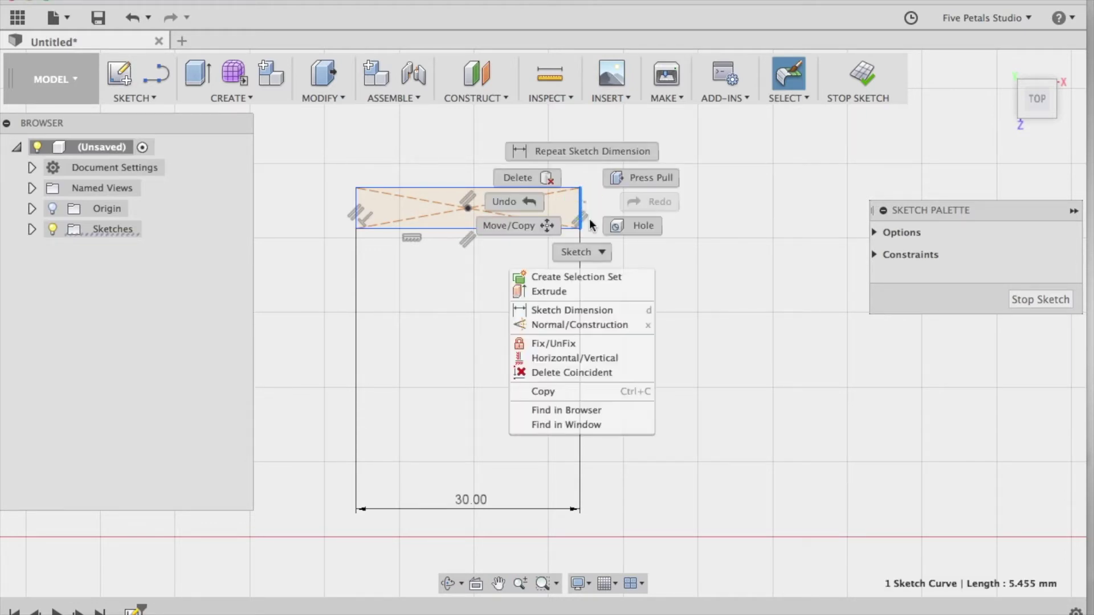
left_click(570, 310)
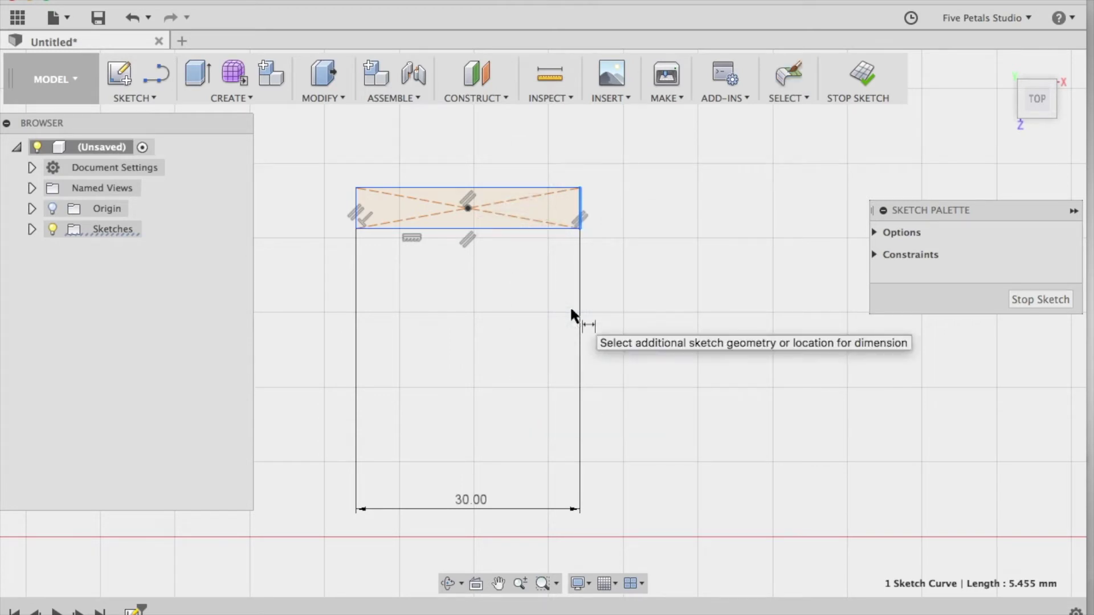
left_click(640, 248)
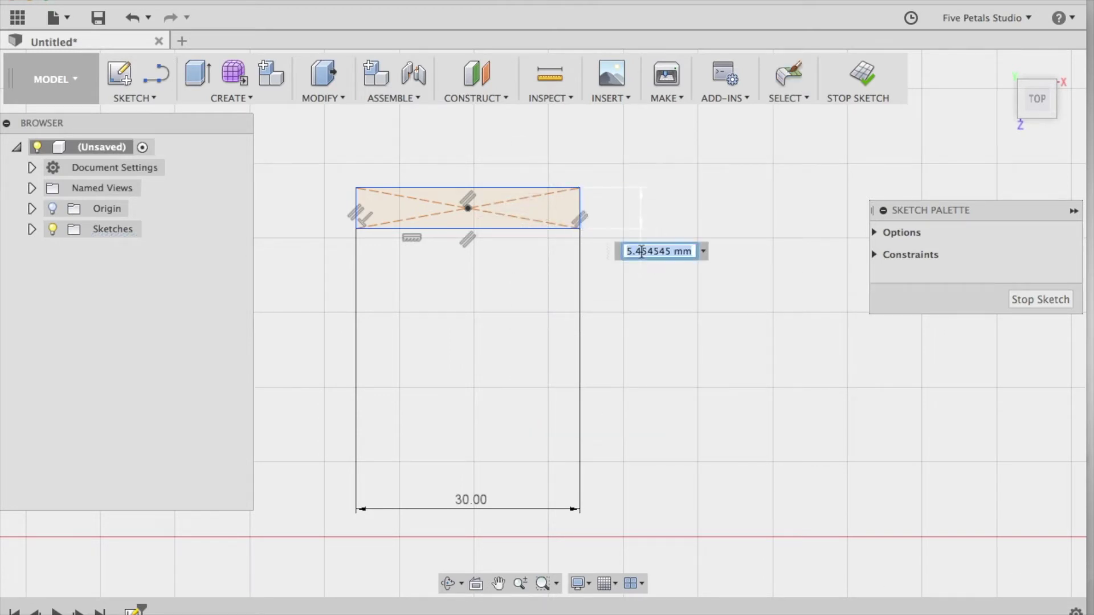
type("12")
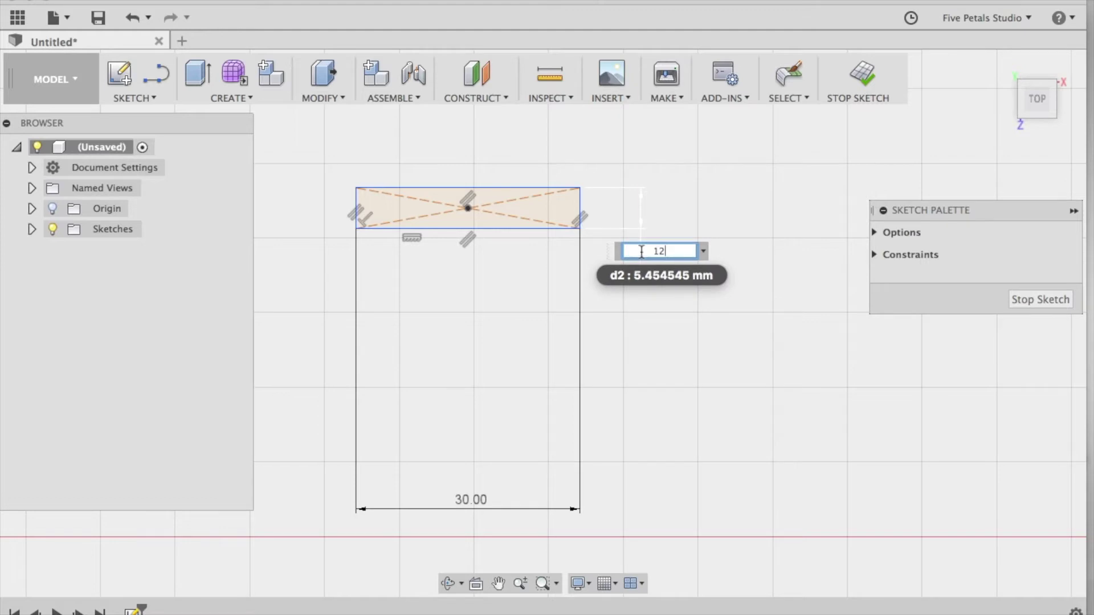
key("Return")
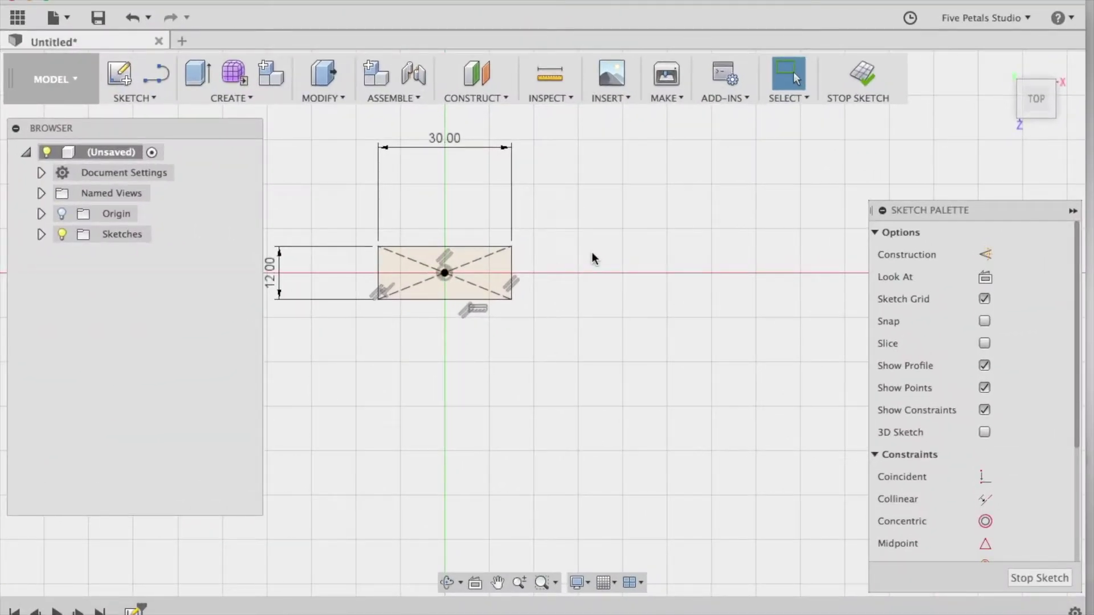
Step: Draw a 2.5 mm line across from the rectangle's top-left corner
left_click(512, 267)
key("Escape")
scroll(503, 259, "up", 5)
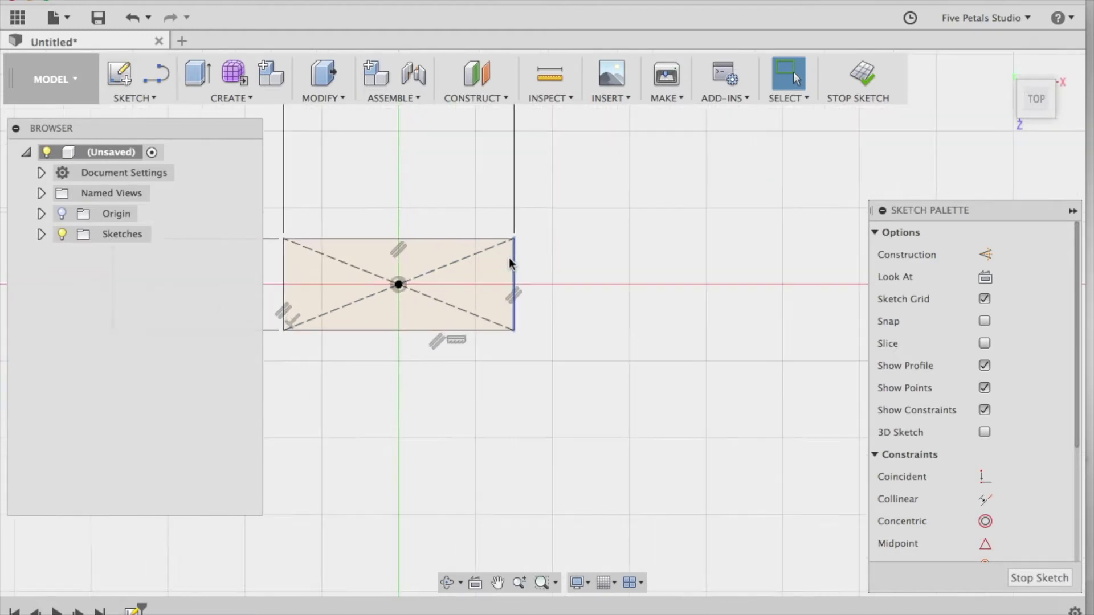
scroll(509, 261, "up", 1)
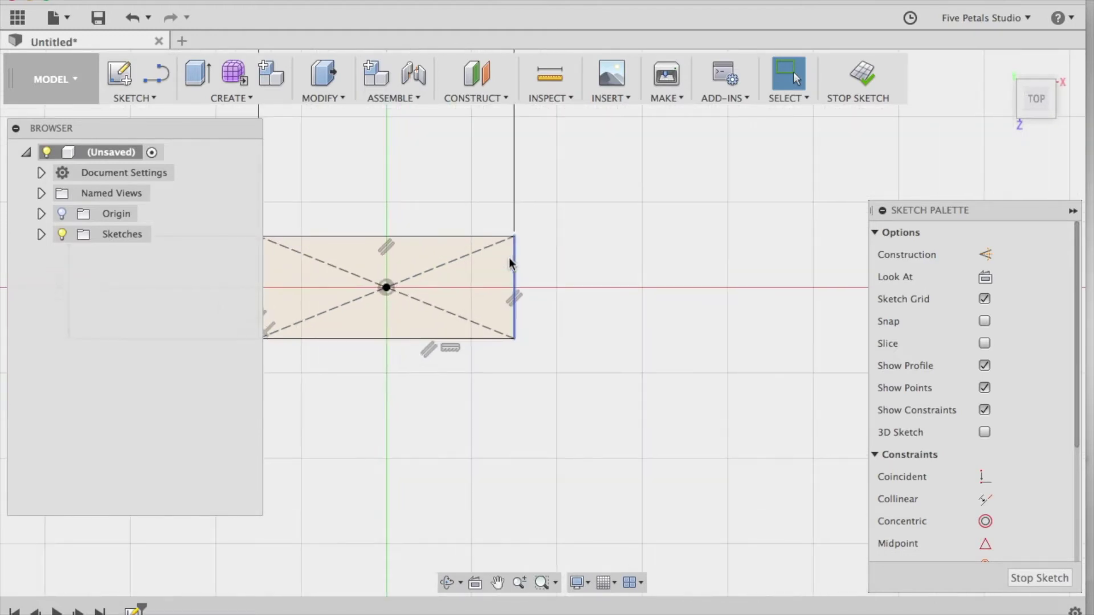
left_click(497, 582)
left_click_drag(410, 261, 590, 272)
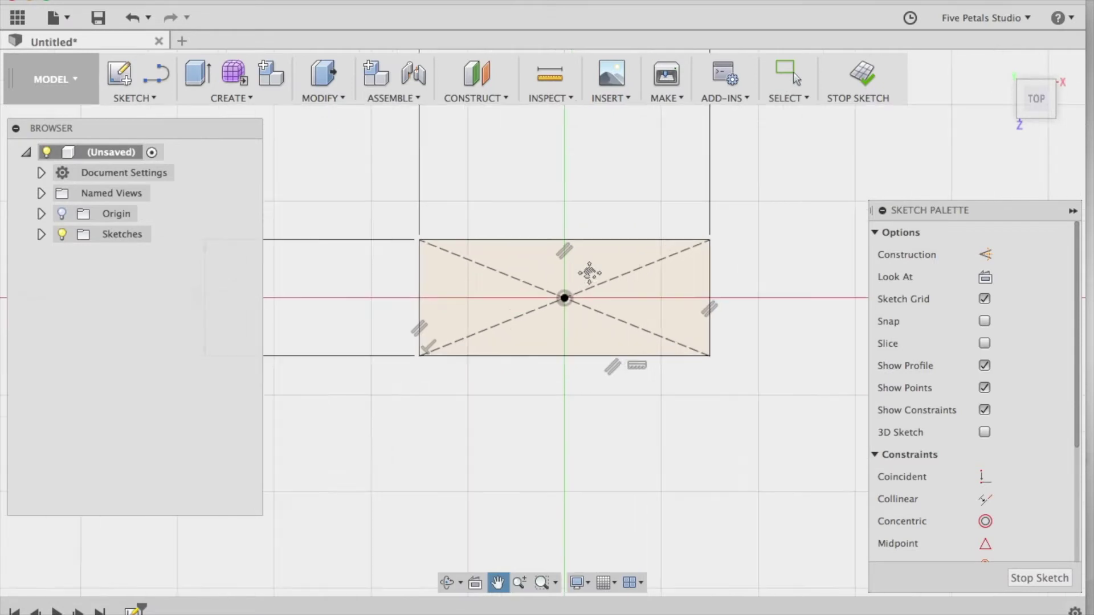
scroll(590, 273, "up", 3)
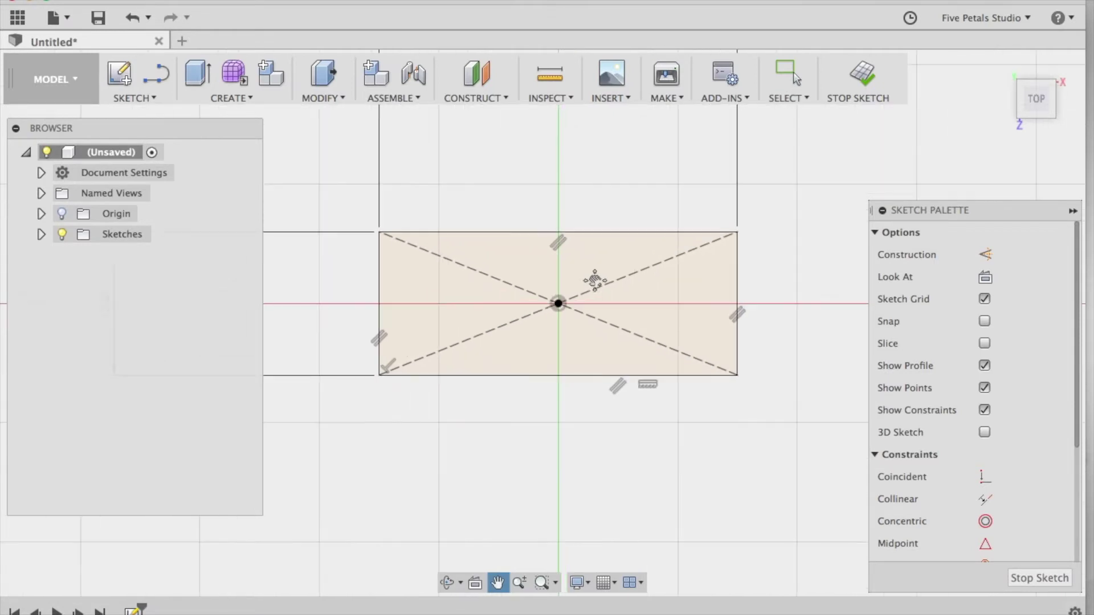
left_click(153, 99)
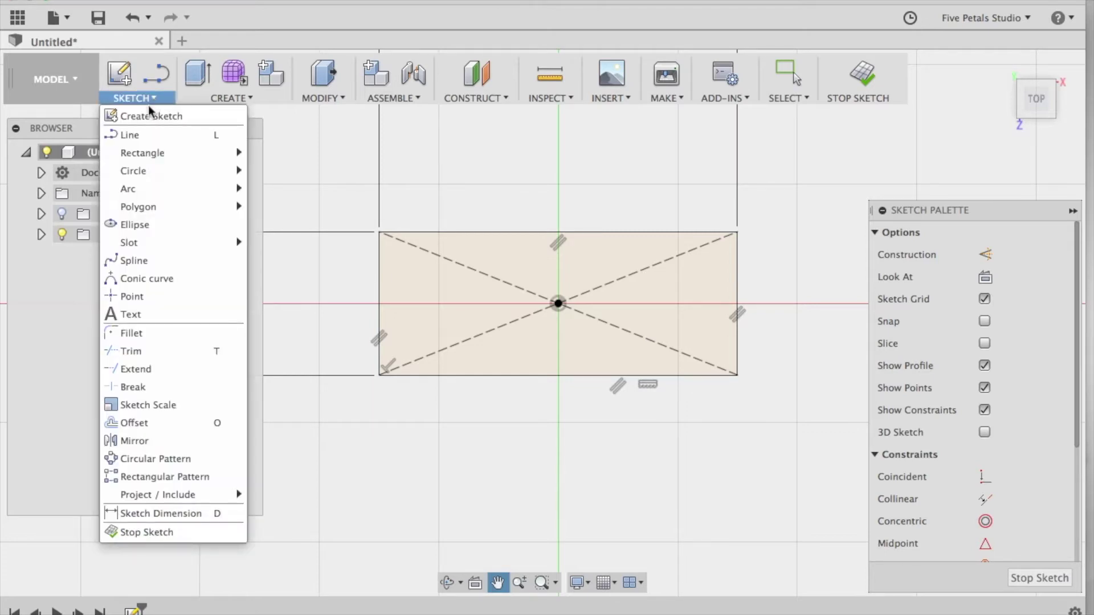
left_click(141, 137)
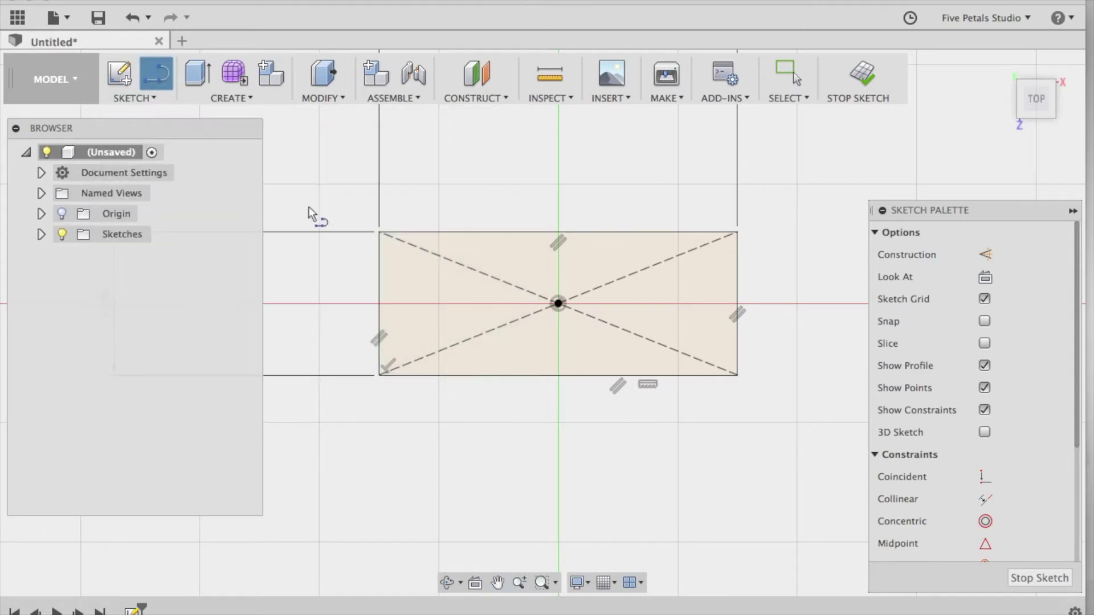
left_click(379, 243)
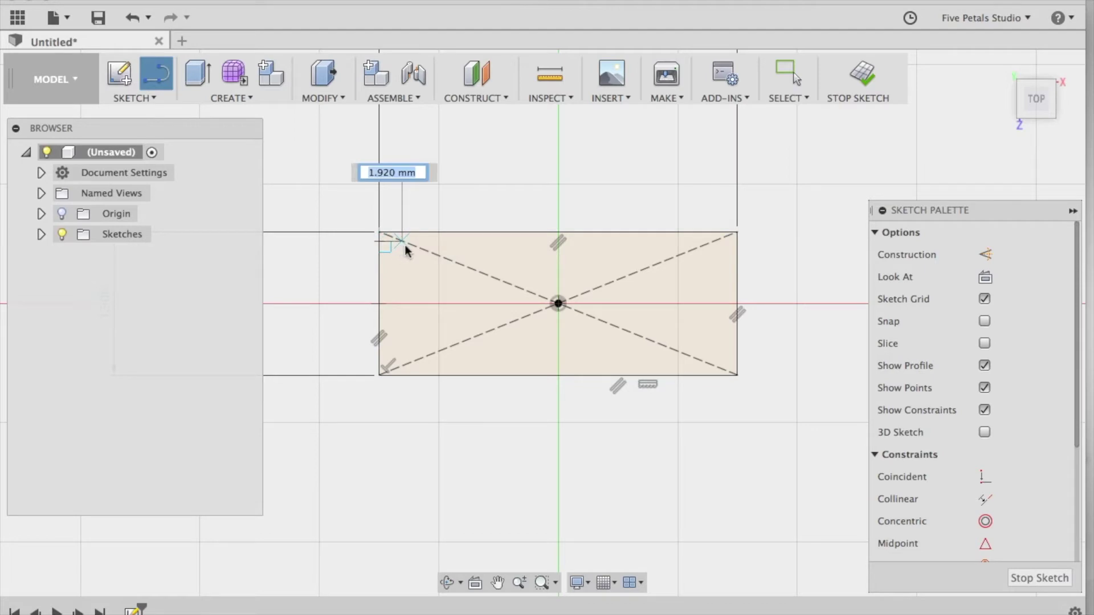
type("2.")
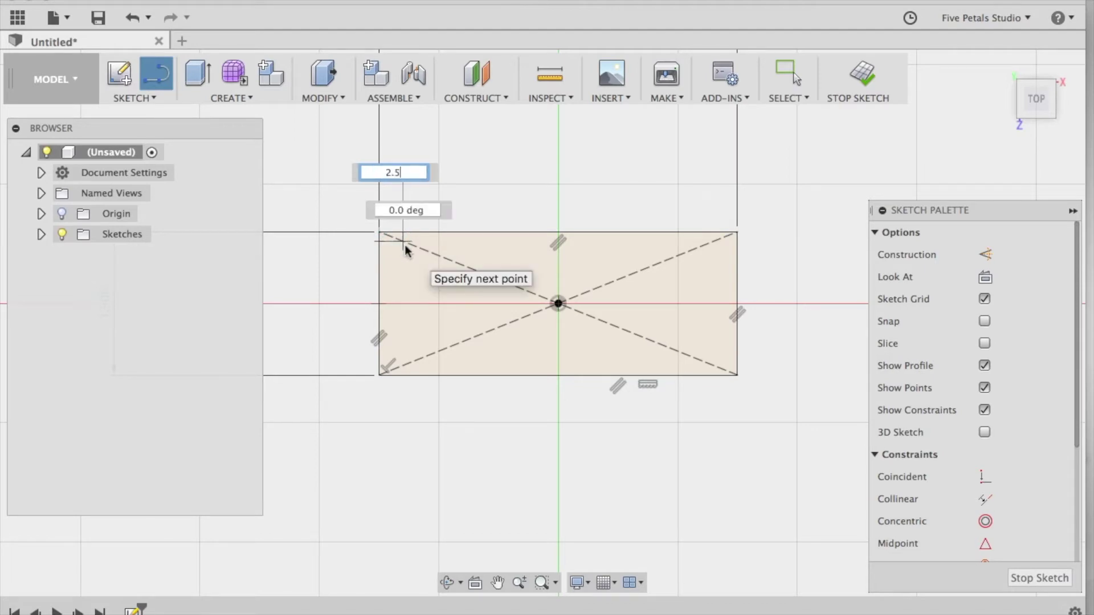
type("5mm")
key("Return")
key("Escape")
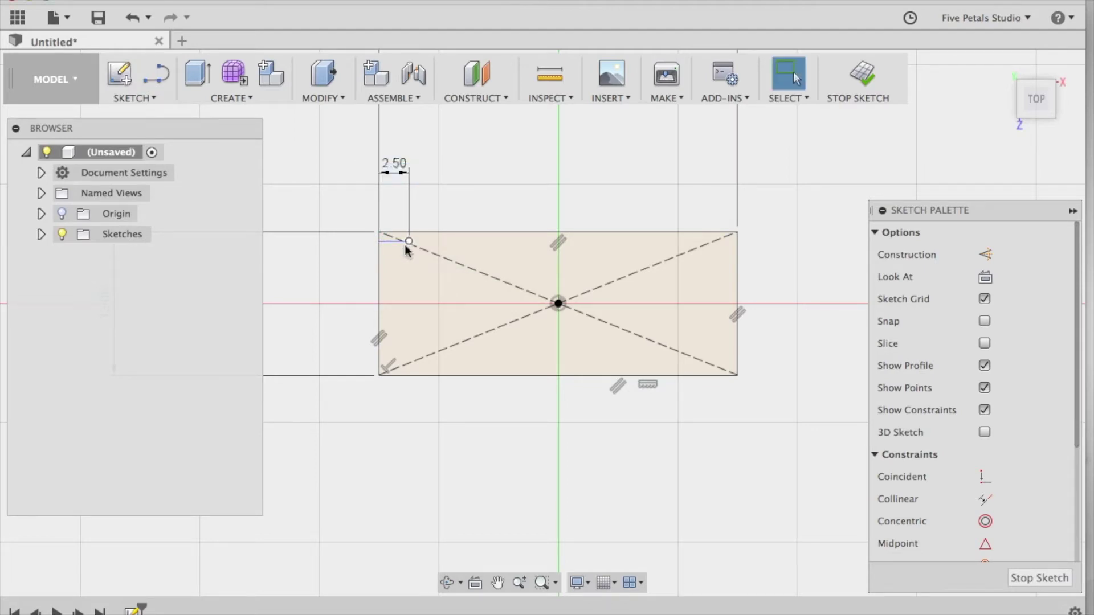
Step: Draw a second 2.5 mm line down from that line's end to mark the inset point
scroll(413, 248, "up", 3)
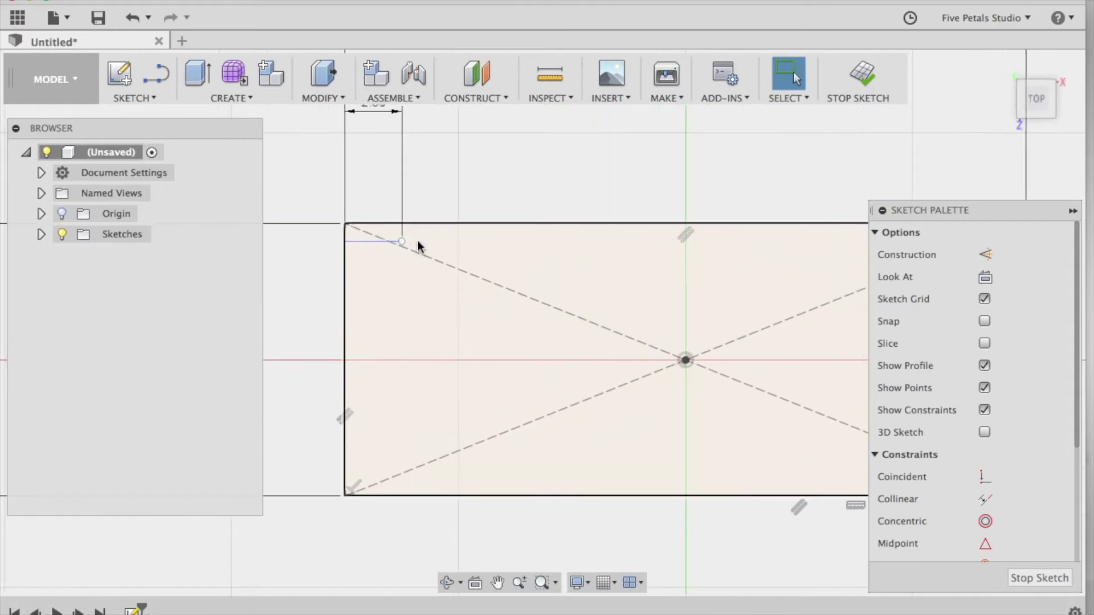
scroll(418, 247, "up", 2)
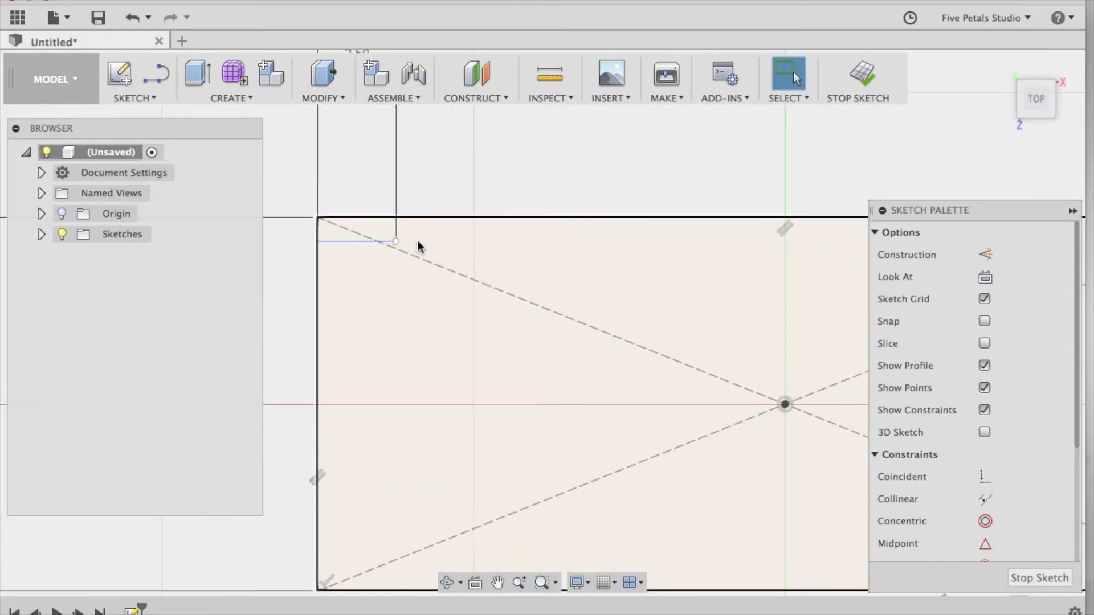
left_click(153, 100)
left_click(140, 135)
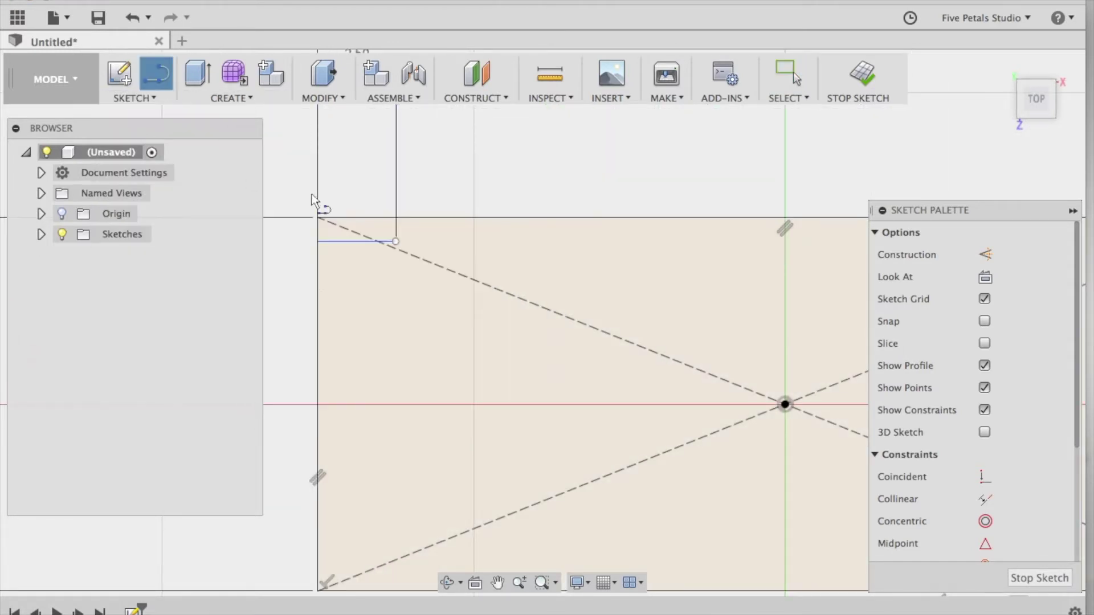
left_click(397, 218)
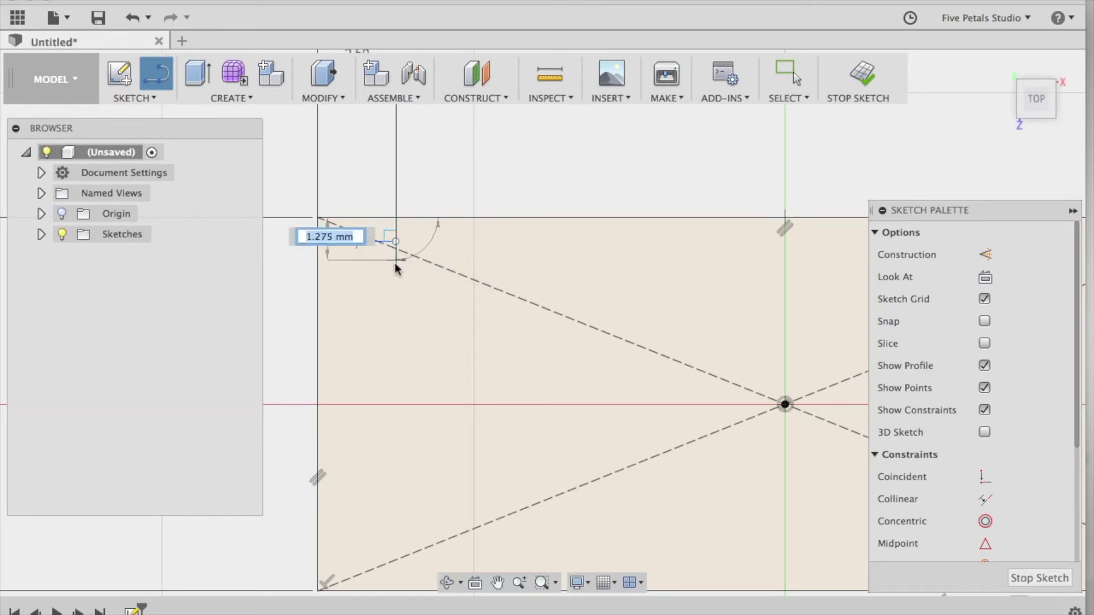
type("2.5")
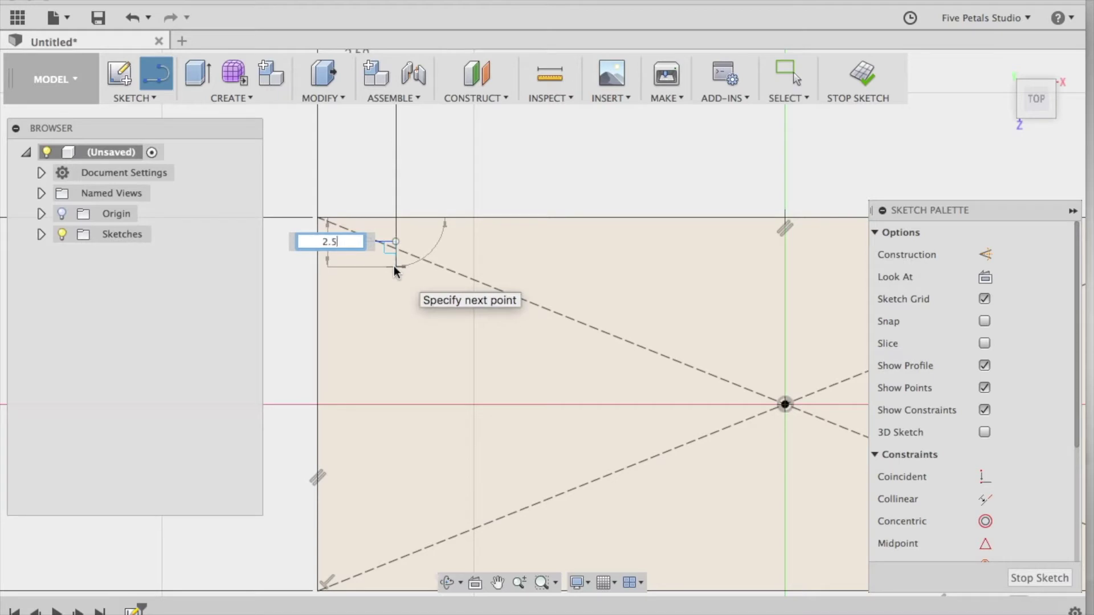
key("Return")
key("Escape")
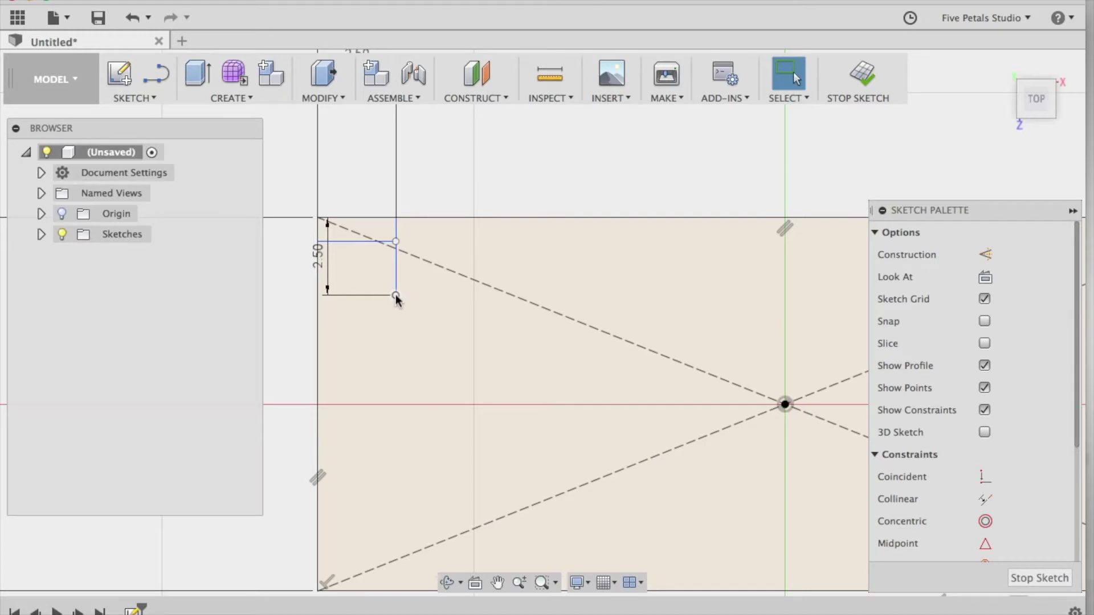
Step: Place a 3 mm diameter circle centred on the top-left inset point
left_click(154, 100)
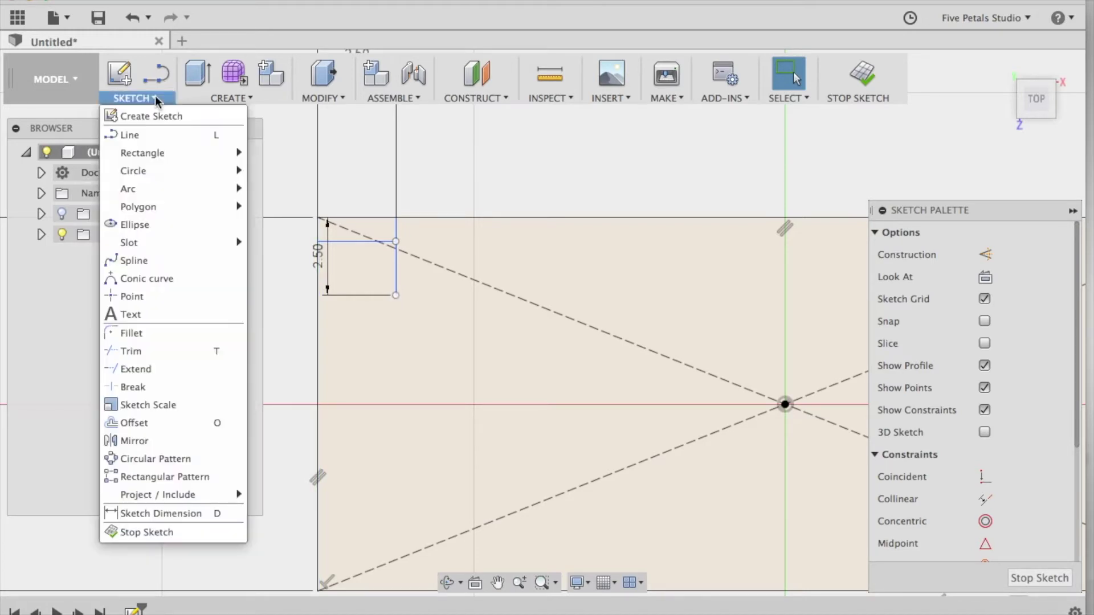
mouse_move(171, 170)
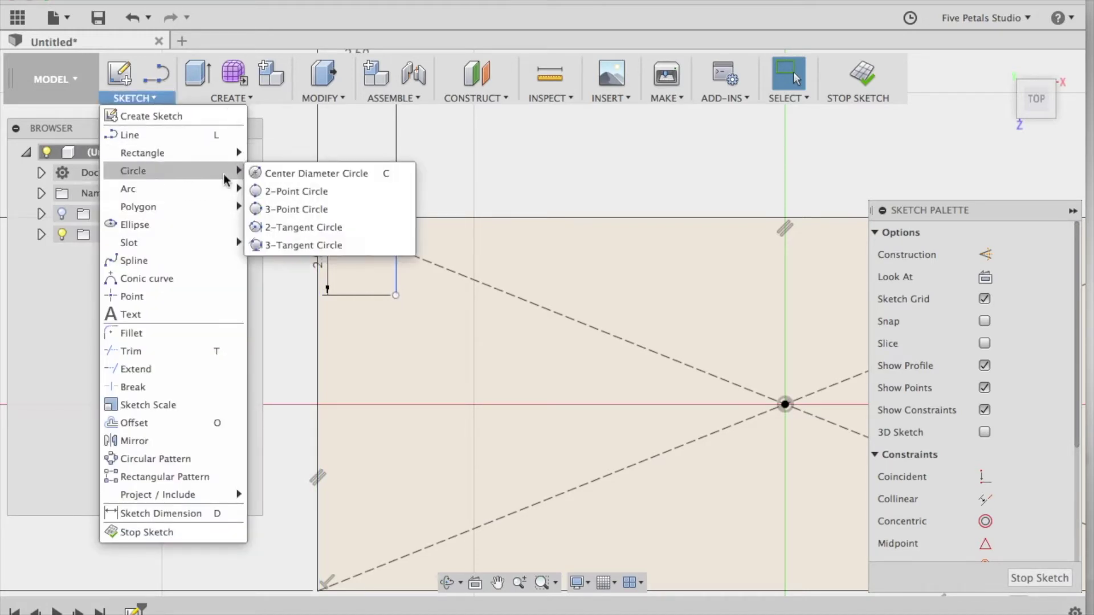
left_click(296, 174)
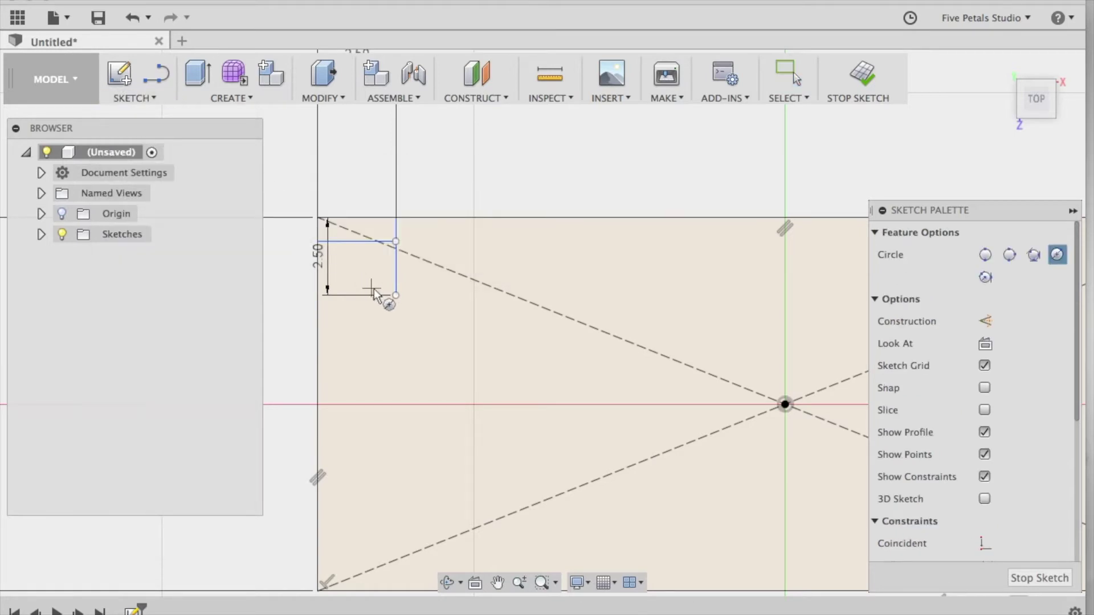
left_click(395, 295)
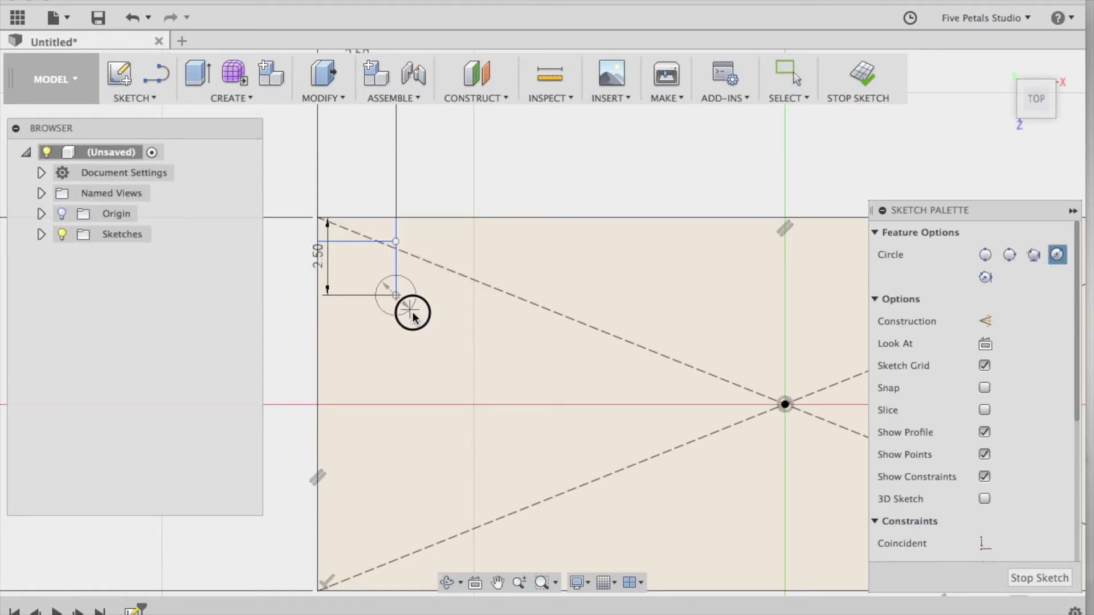
type("m")
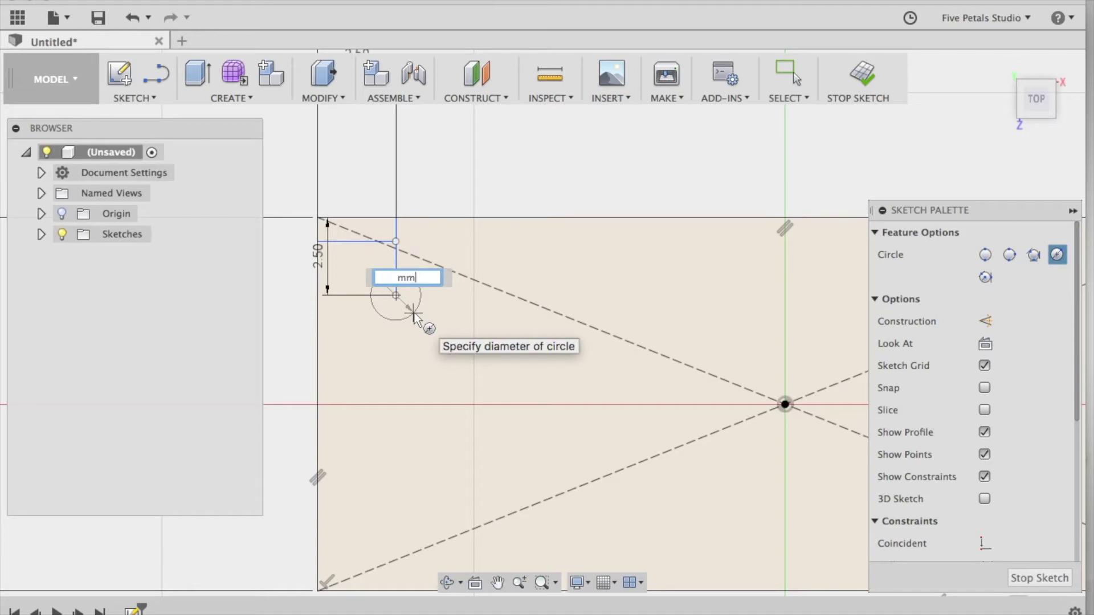
key("Tab")
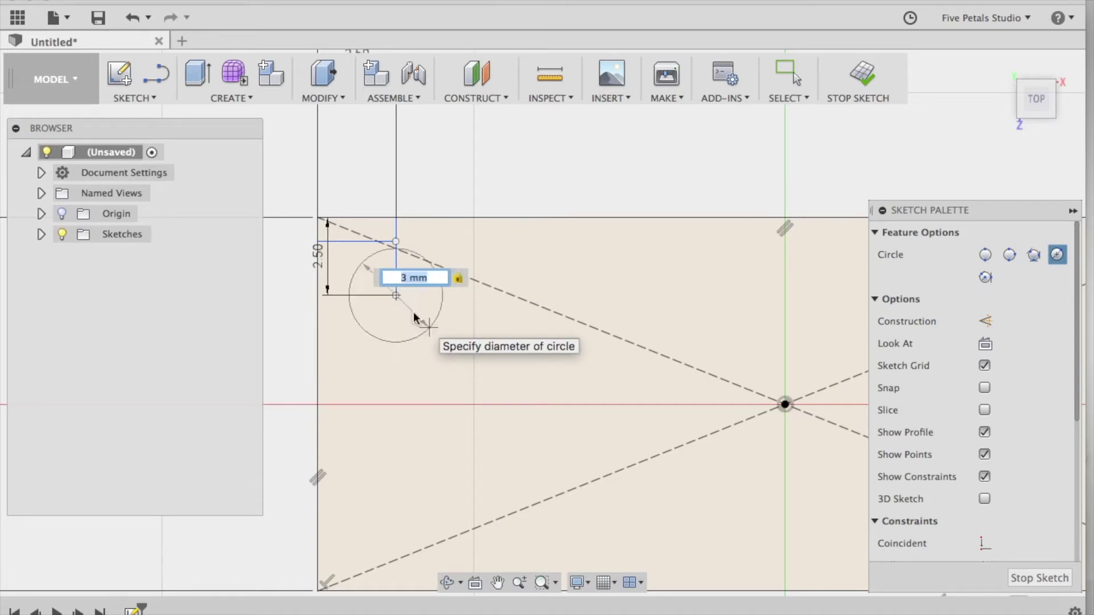
key("Return")
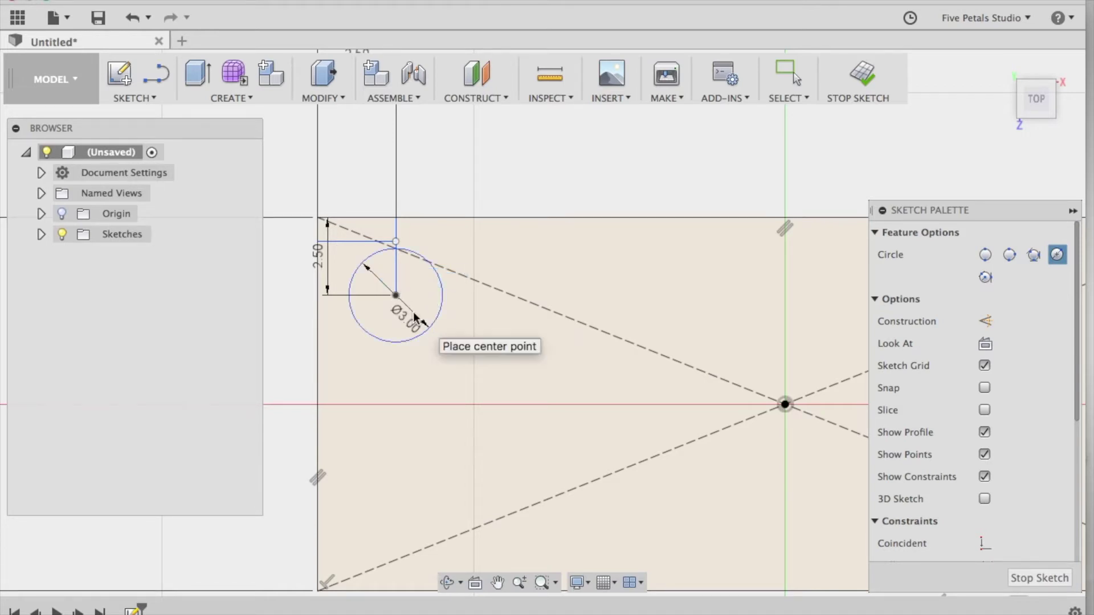
Step: Finish the sketch and view the bar straight down from the top
scroll(414, 317, "down", 2)
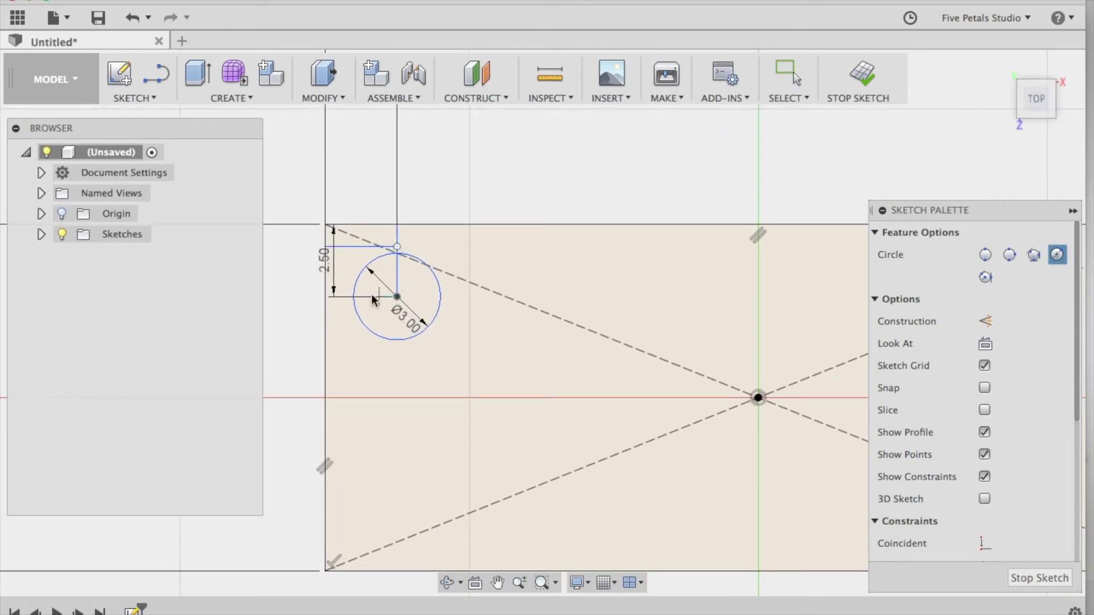
left_click(860, 77)
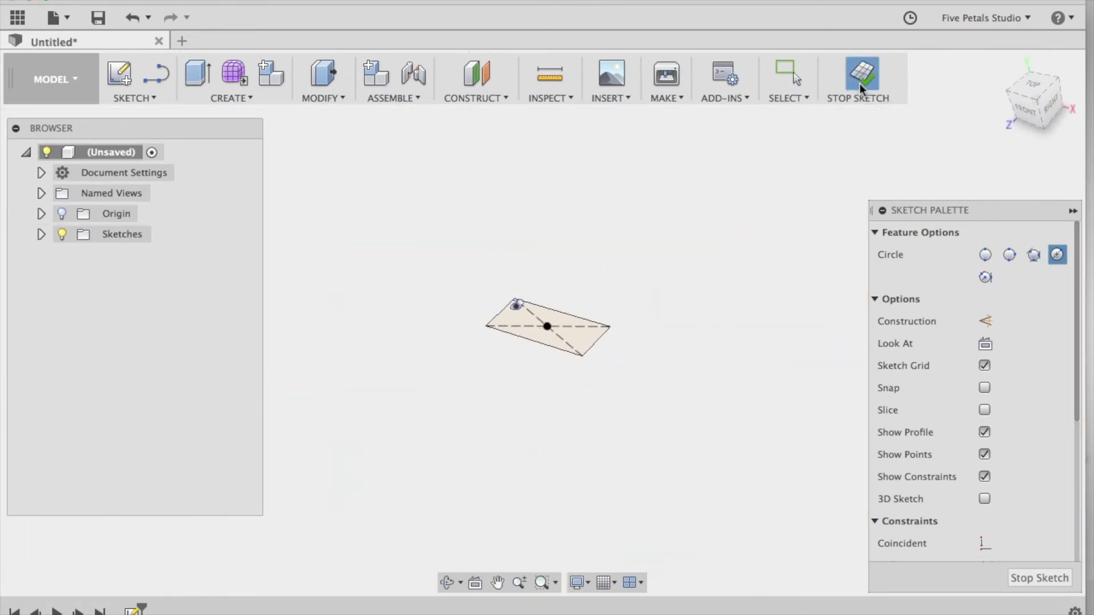
left_click(1032, 85)
scroll(491, 301, "down", 3)
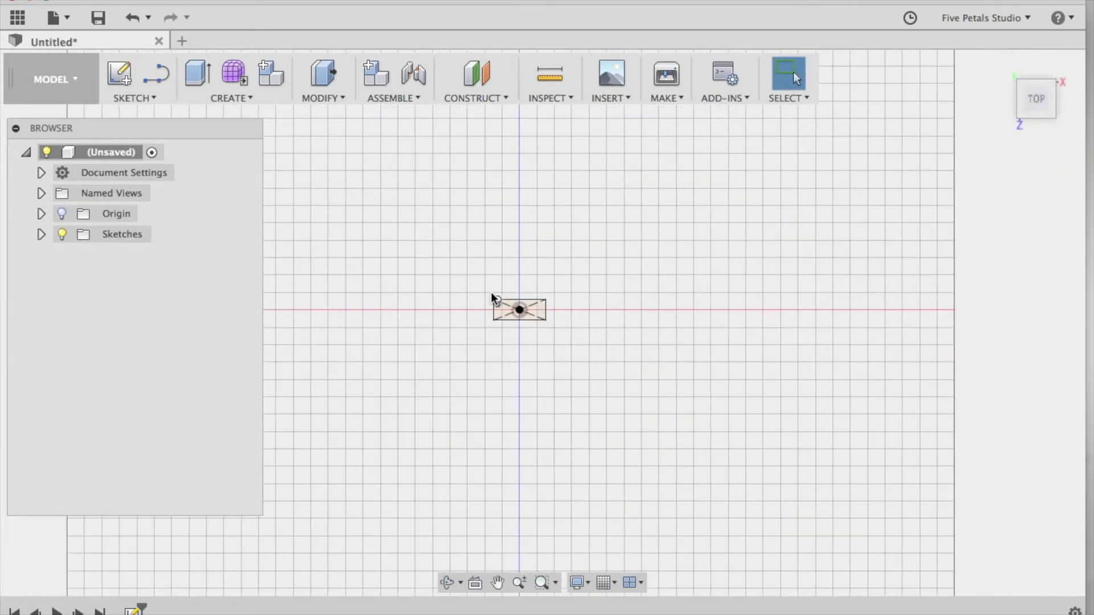
scroll(502, 311, "up", 5)
Step: Delete the vertical and horizontal 2.5 mm helper lines at the top-left corner
scroll(513, 319, "up", 6)
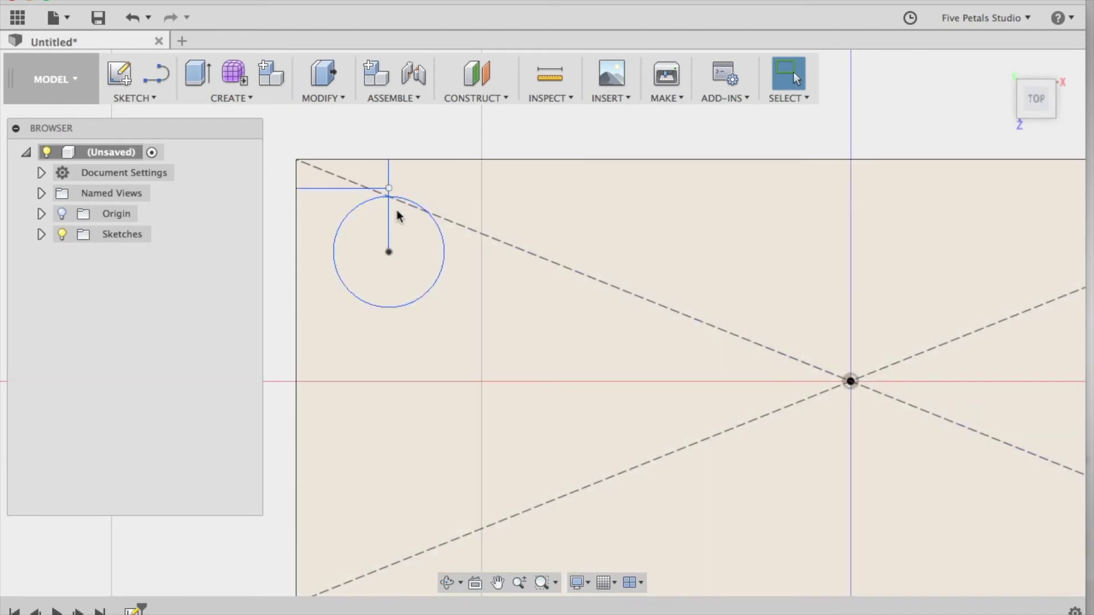
left_click(390, 212)
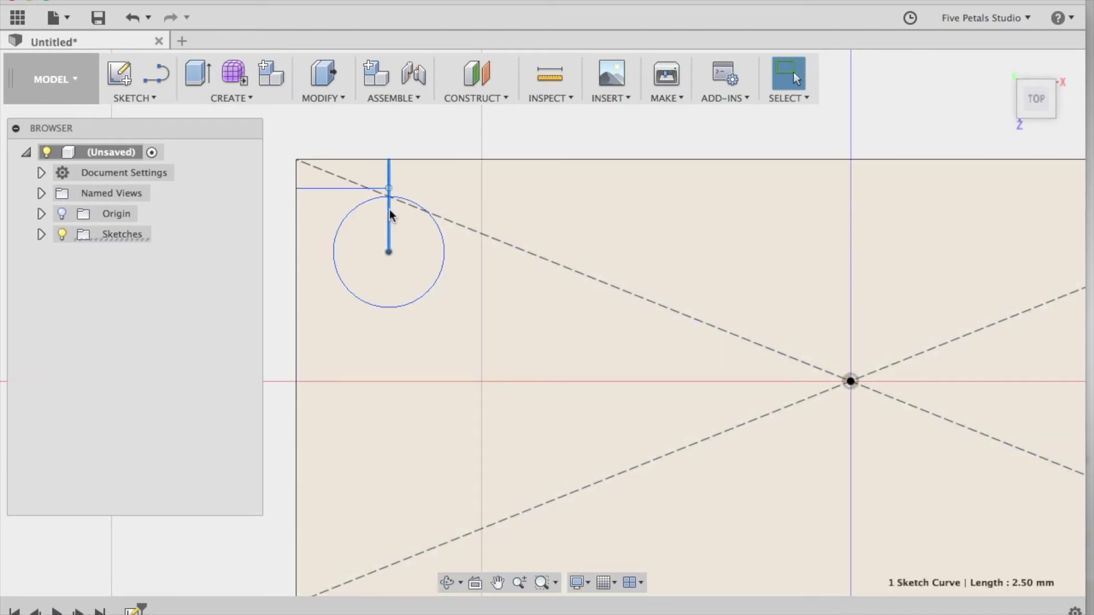
key("Delete")
left_click(350, 188)
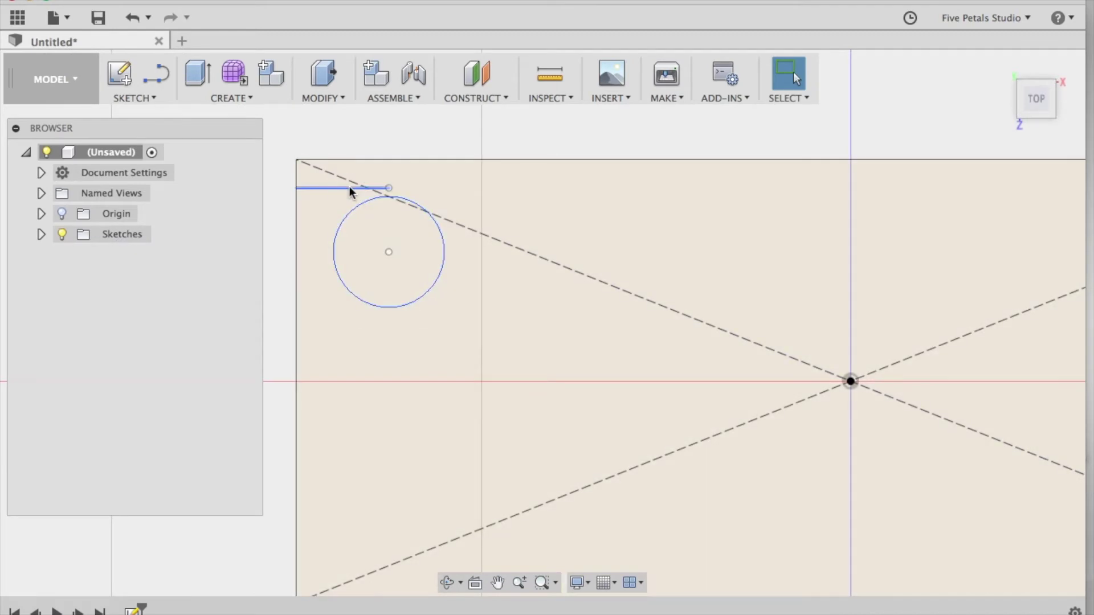
key("Delete")
key("F6")
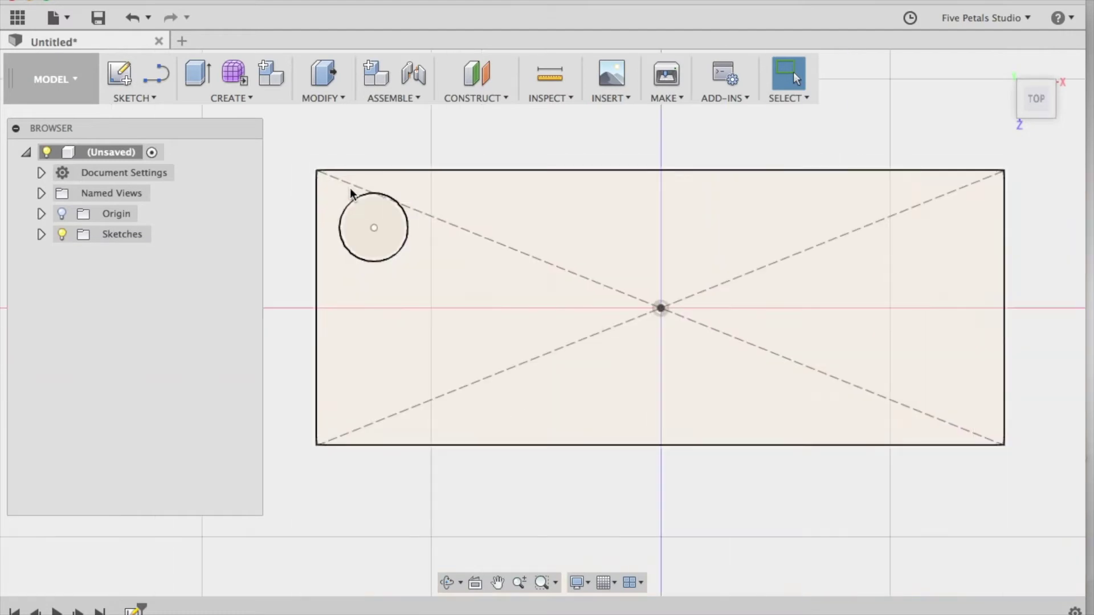
scroll(350, 188, "down", 3)
scroll(350, 188, "down", 1)
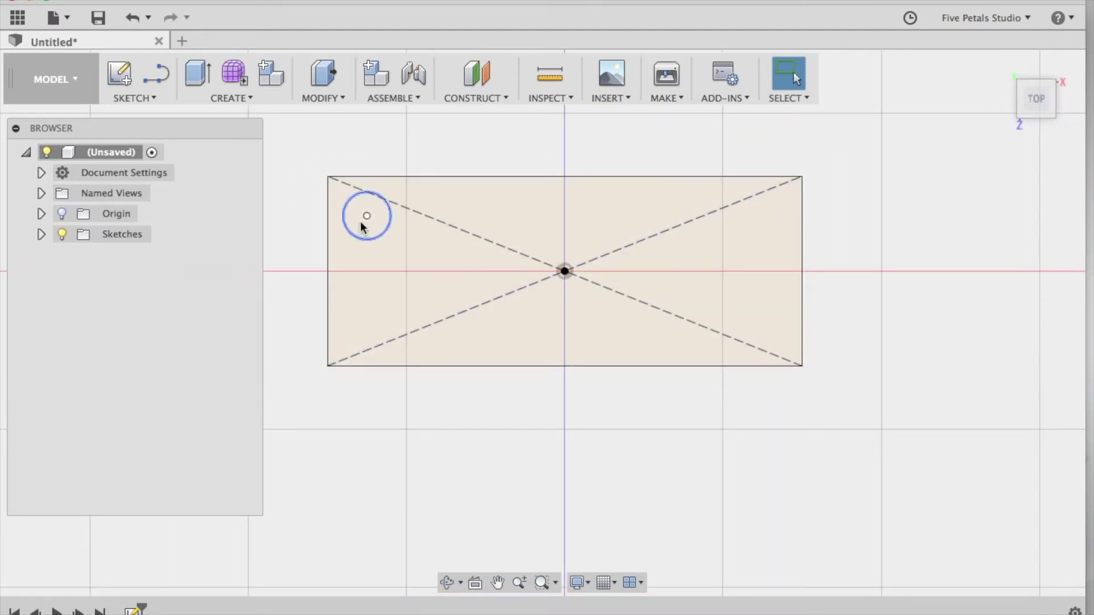
left_click(154, 97)
Step: Draw a 2.5 mm line in from the rectangle's top-right corner
left_click(149, 134)
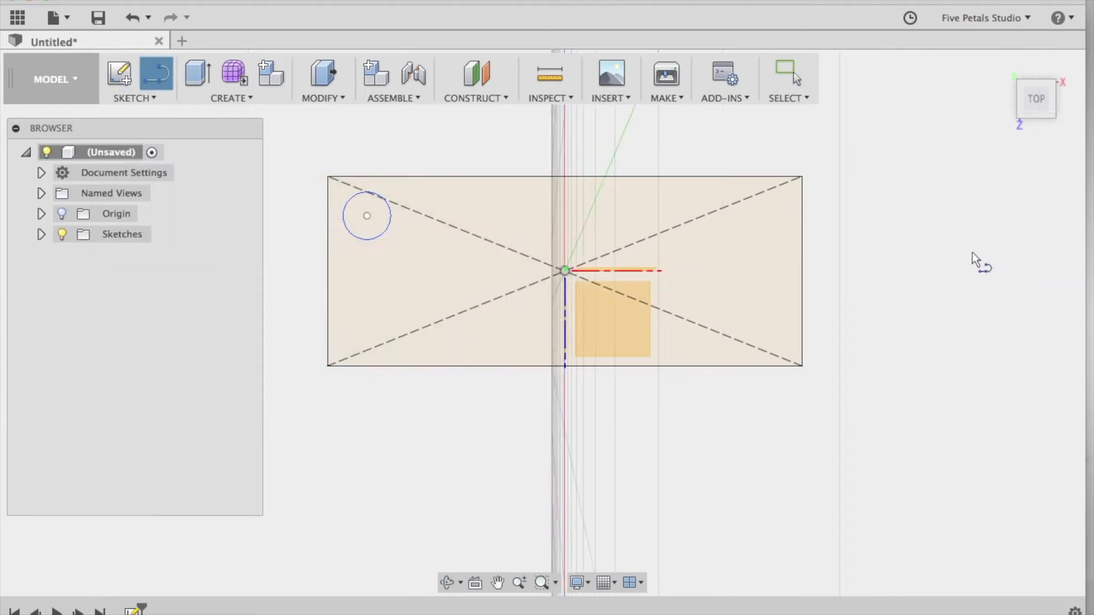
left_click(618, 317)
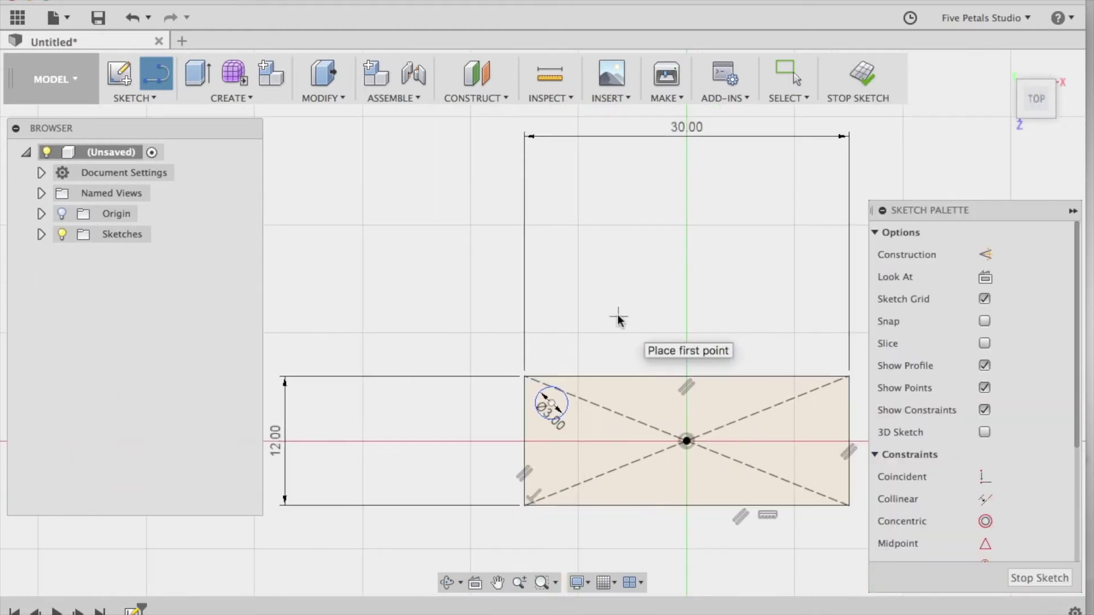
scroll(617, 318, "down", 1)
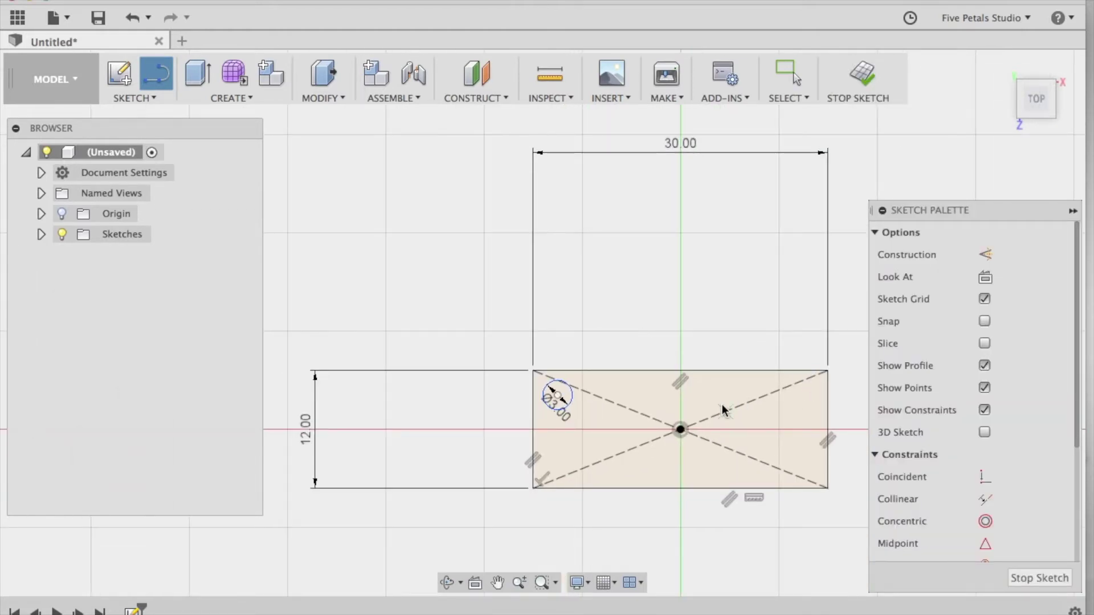
left_click(826, 376)
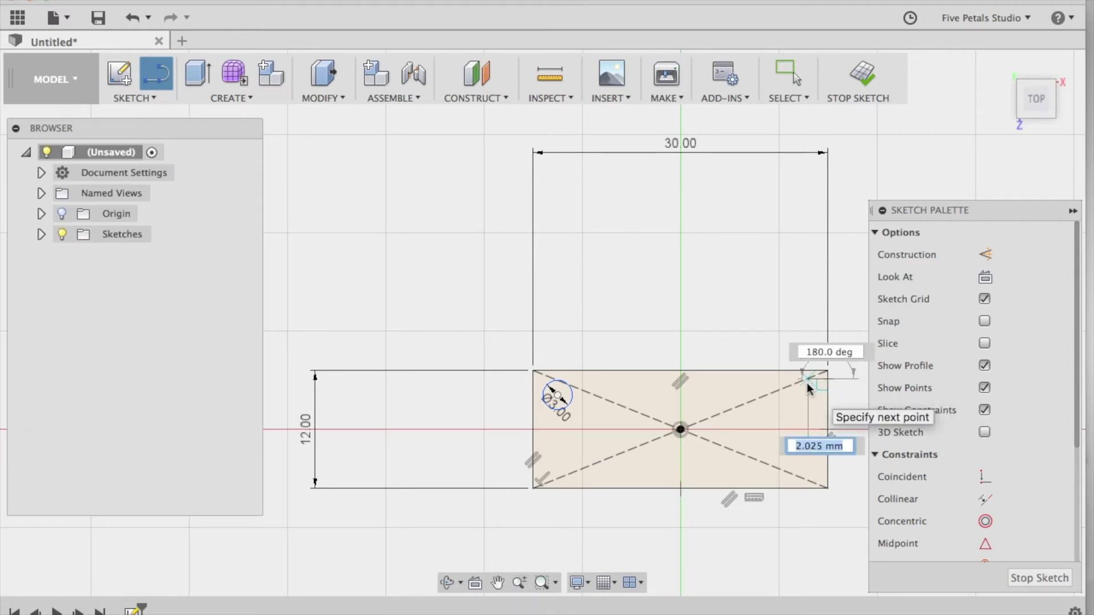
type("2.5")
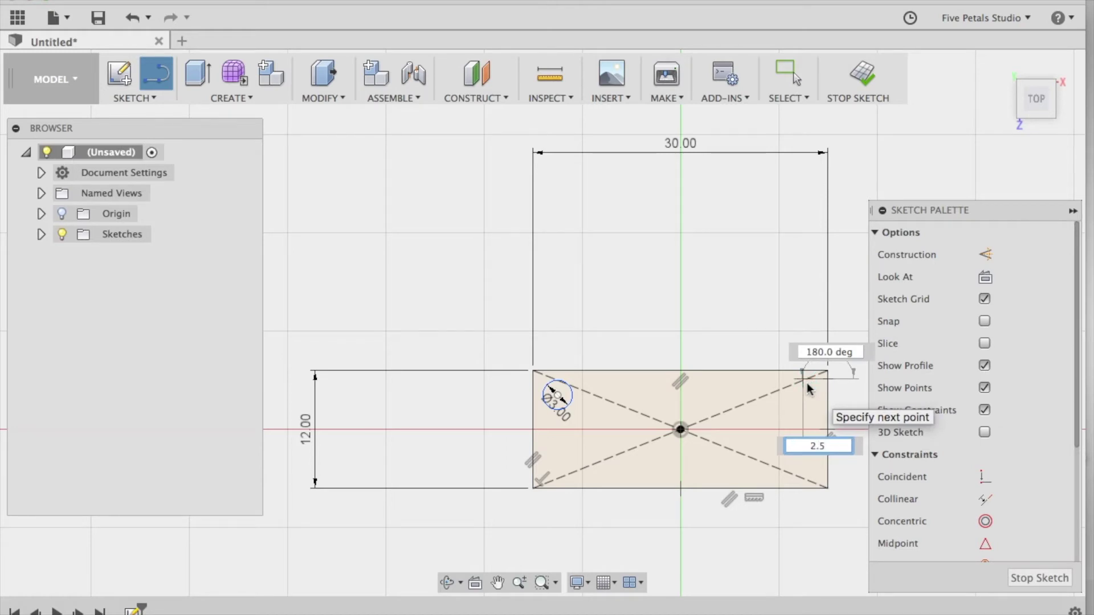
key("Return")
key("Escape")
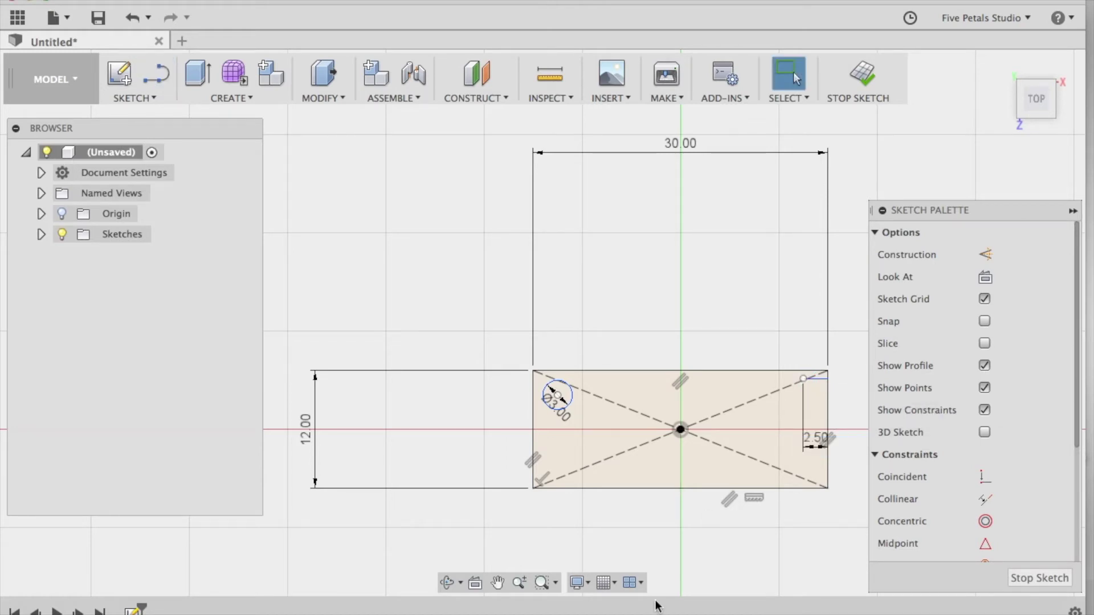
left_click(498, 582)
left_click_drag(595, 386, 381, 395)
scroll(402, 401, "down", 3)
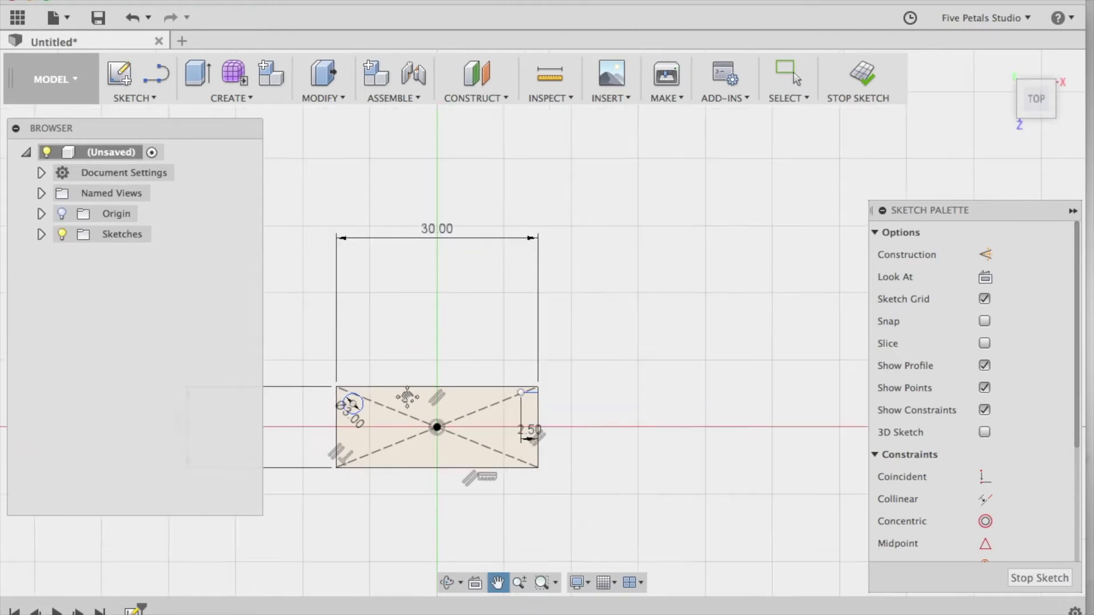
scroll(405, 396, "up", 8)
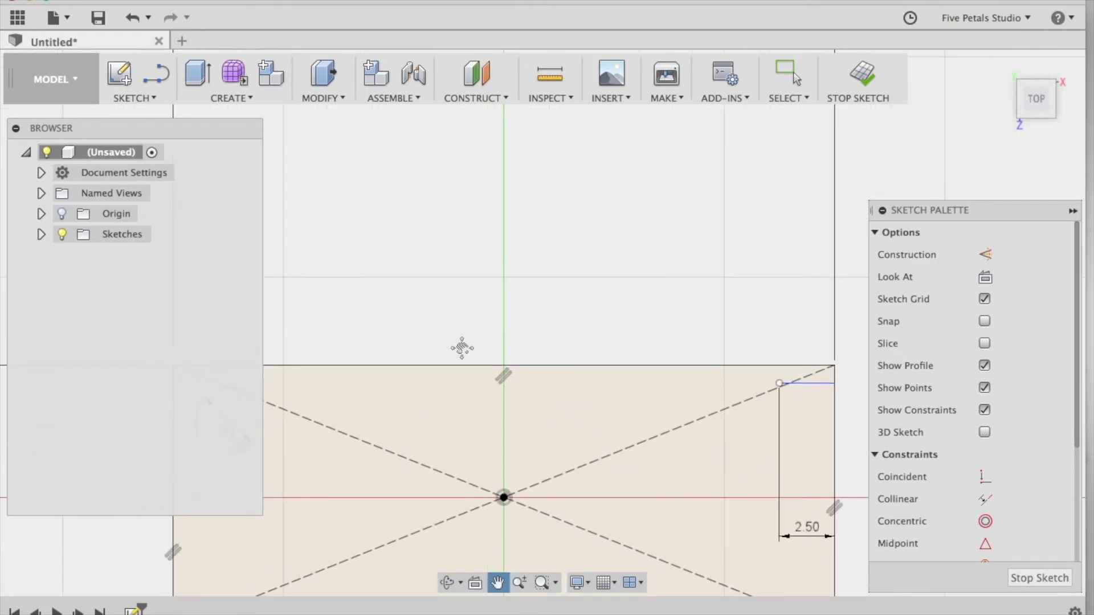
Step: Draw a 2.5 mm line down from that top-edge point to mark the right inset point
left_click(150, 98)
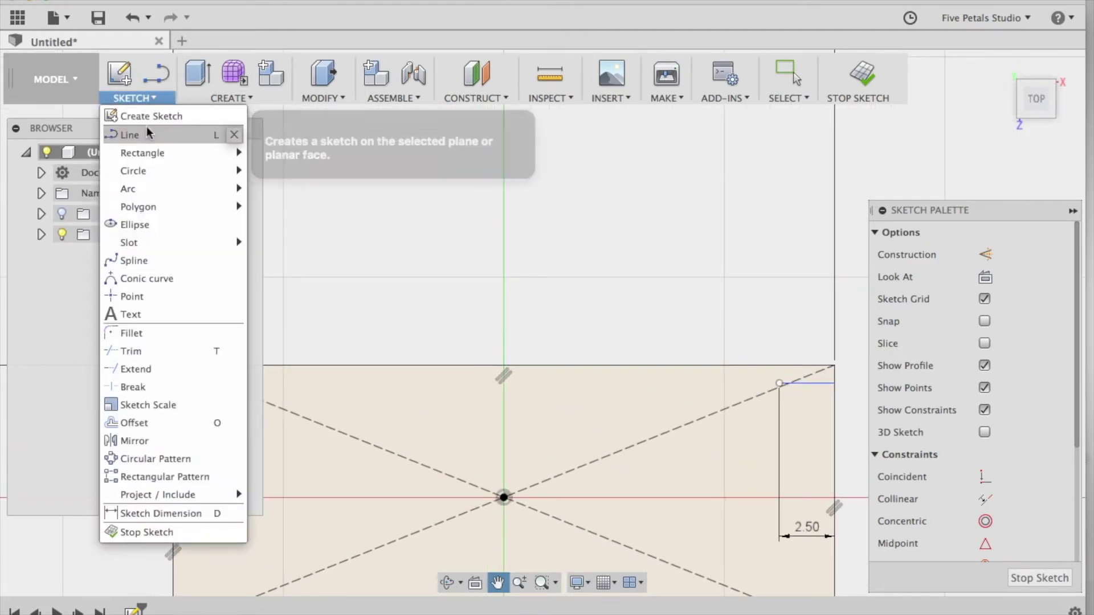
left_click(131, 134)
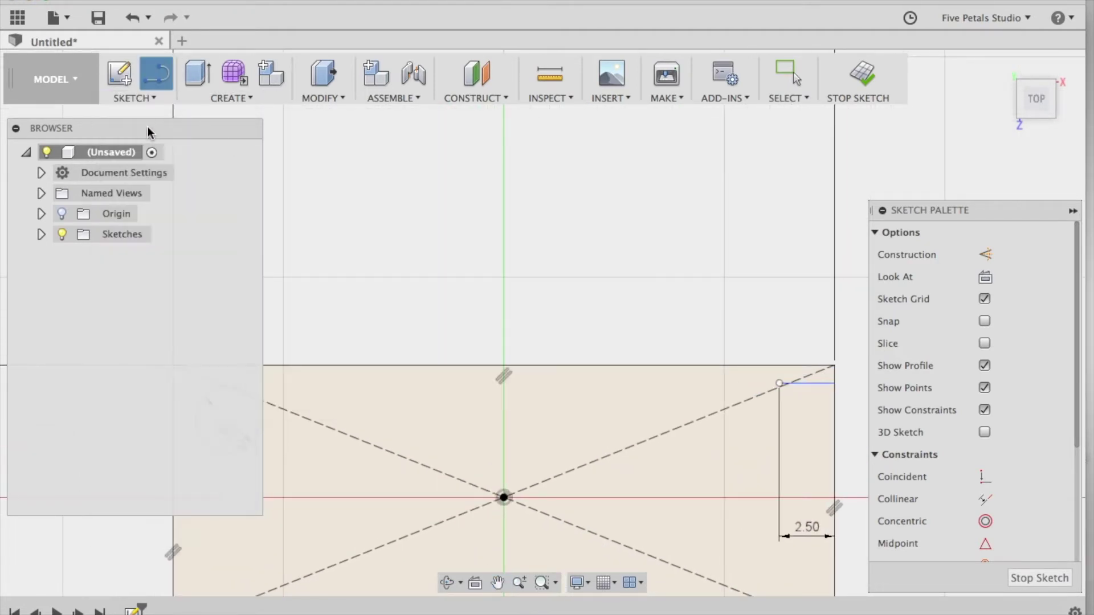
left_click(780, 383)
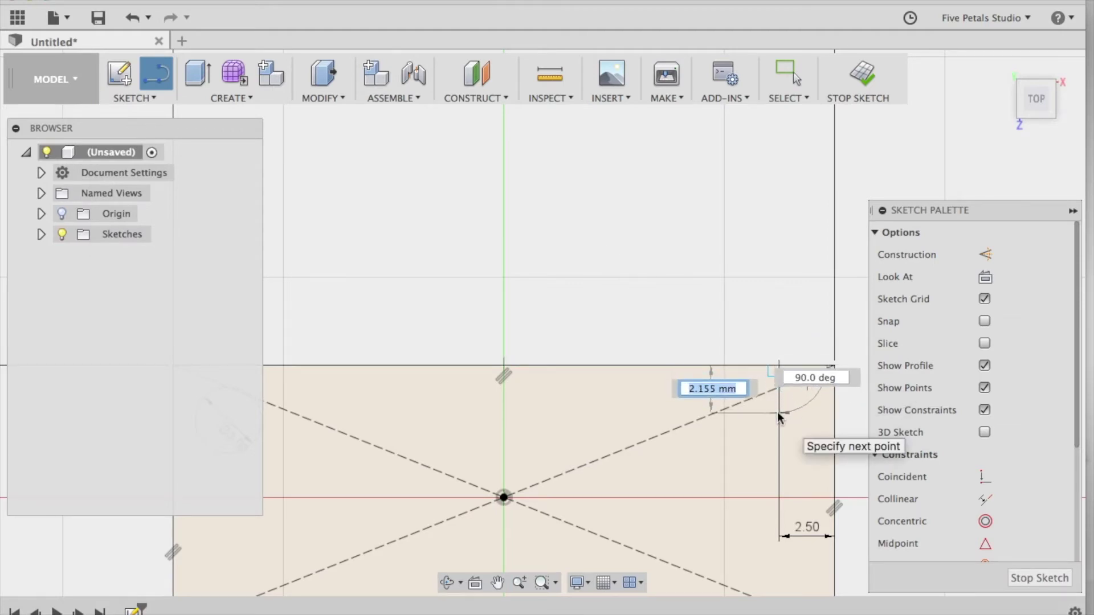
type("2.5")
key("Return")
key("Escape")
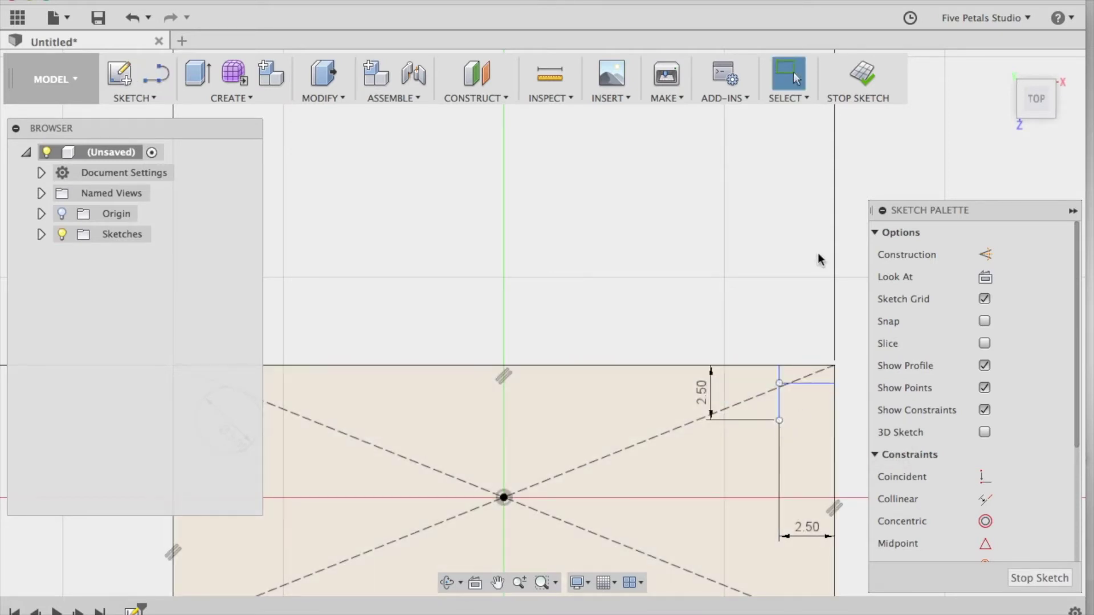
Step: Place a 3 mm diameter circle on the lower end of the top-right helper line and finish the sketch
left_click(161, 101)
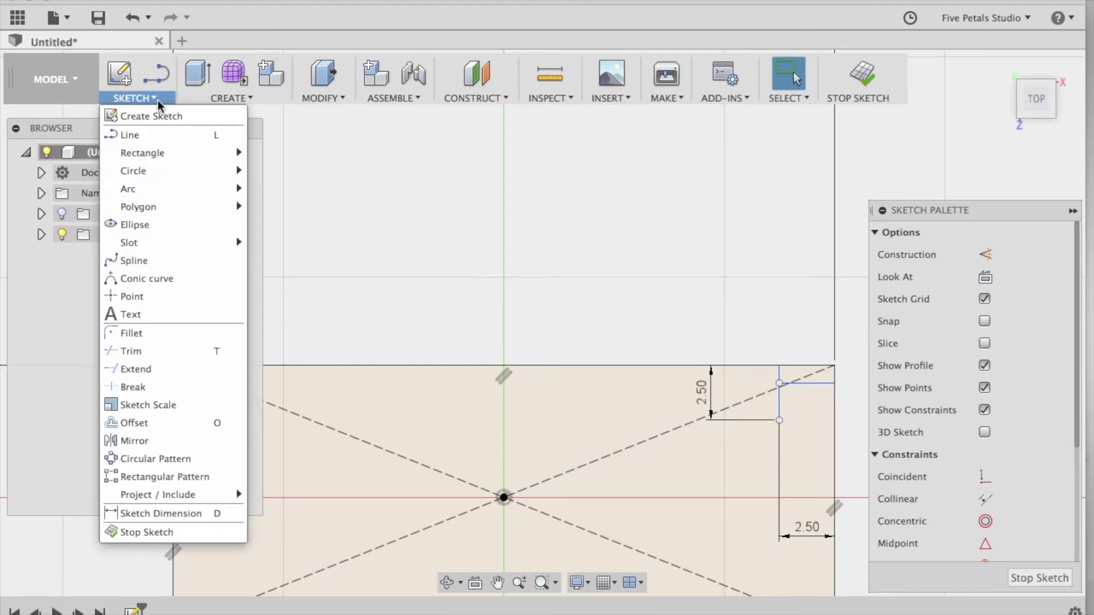
mouse_move(160, 174)
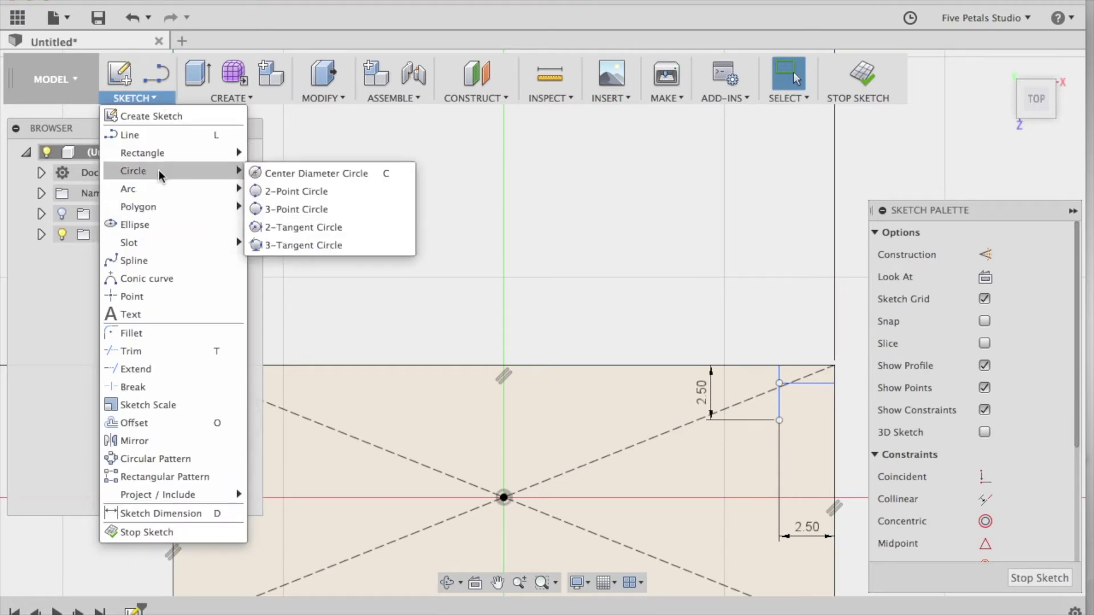
left_click(300, 173)
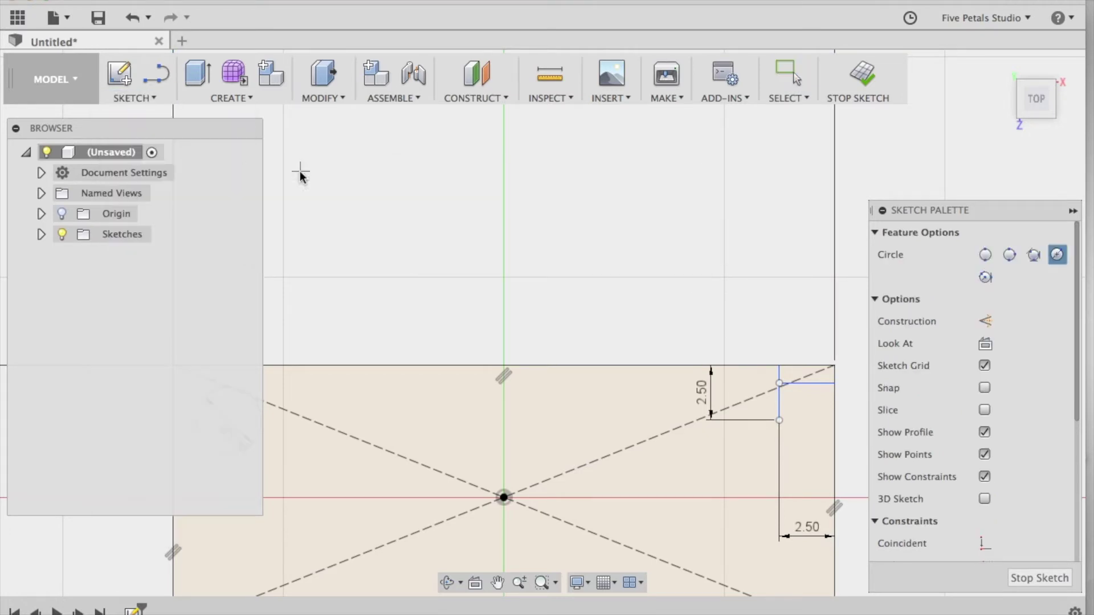
left_click(780, 421)
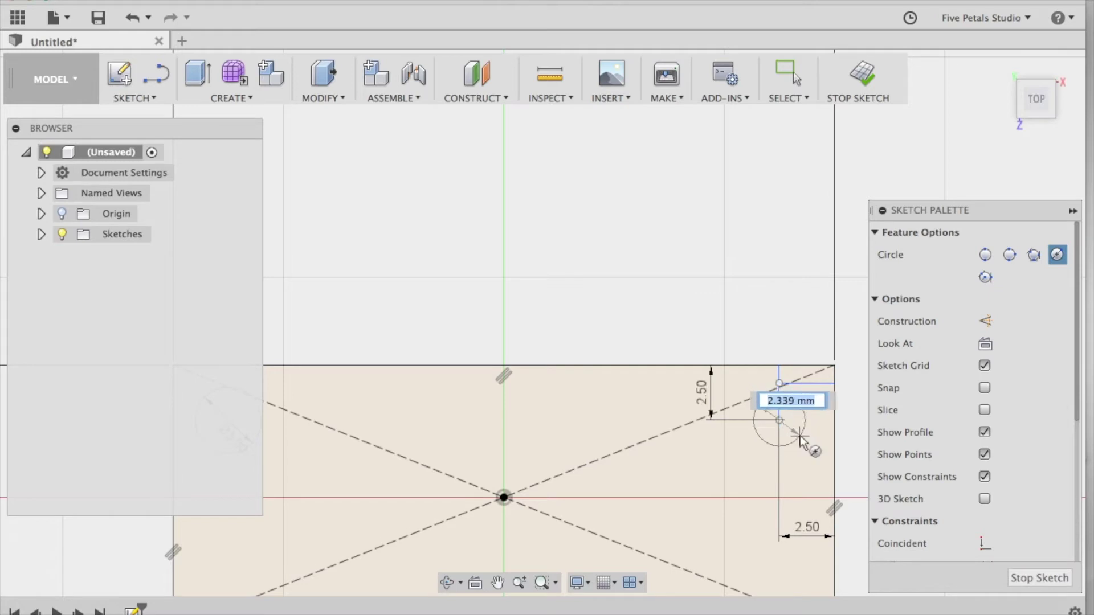
type("3")
key("Tab")
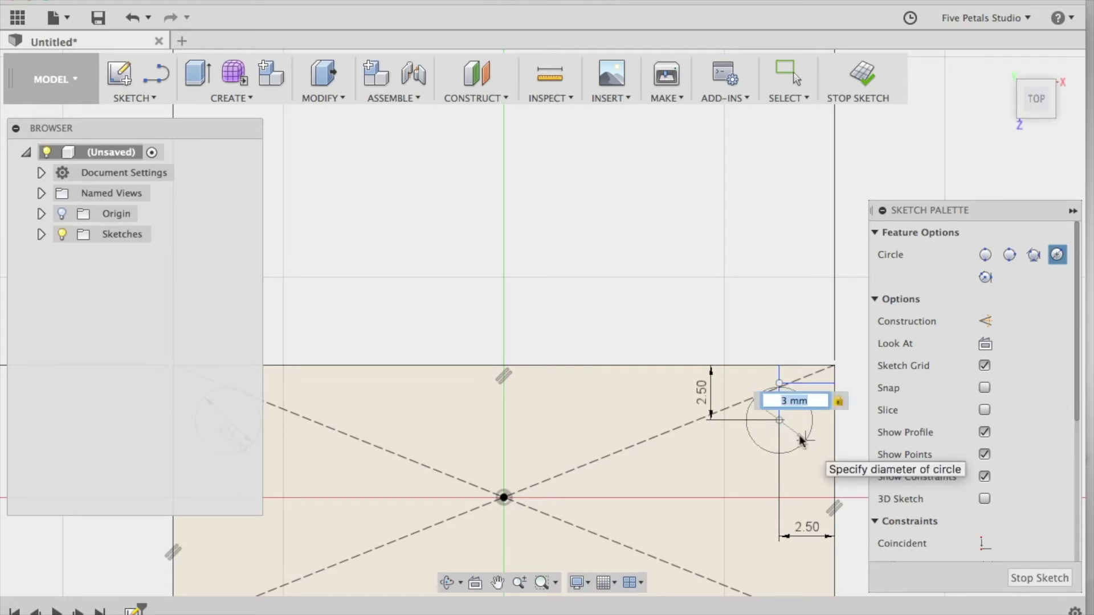
key("Return")
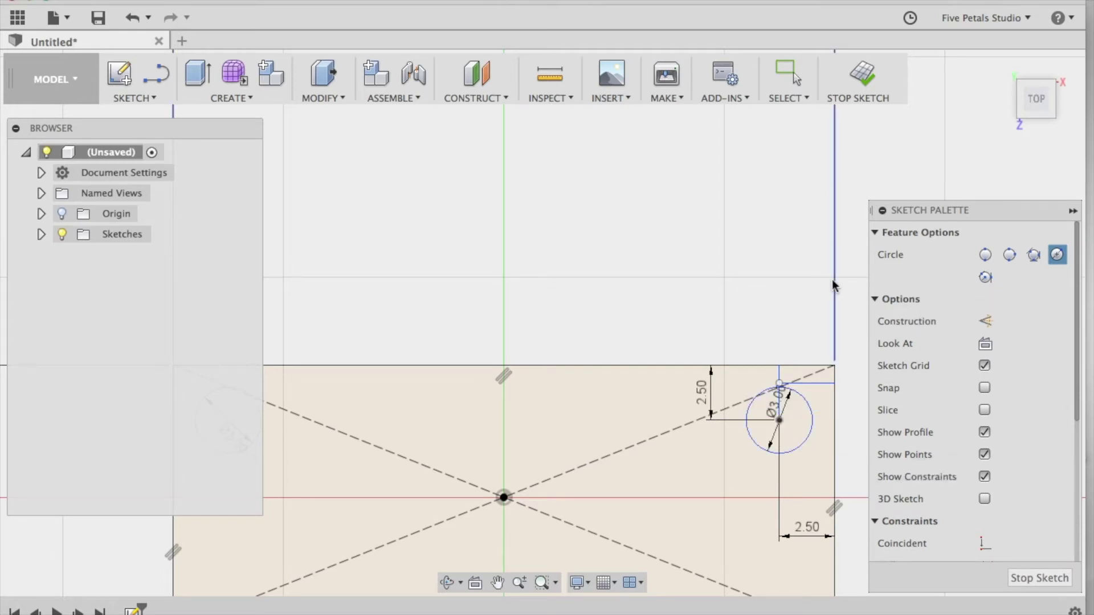
key("Escape")
scroll(832, 285, "up", 2)
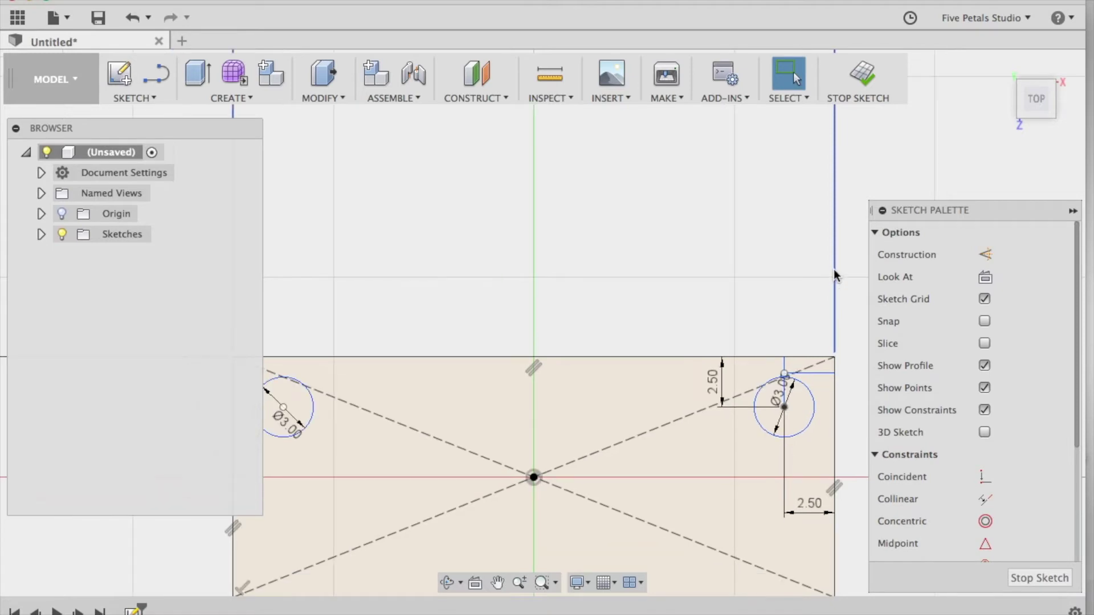
left_click(868, 86)
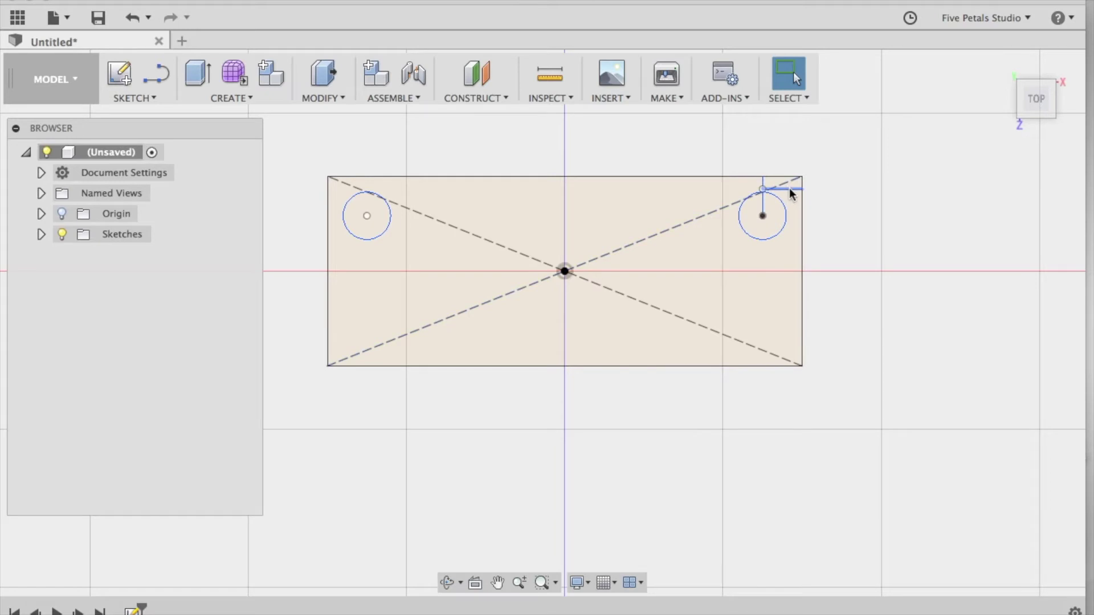
Step: Delete a short 2.5 mm helper line, undoing the accidental deletion of the right circle
left_click(789, 189)
key("Delete")
left_click(764, 192)
key("Delete")
left_click(134, 18)
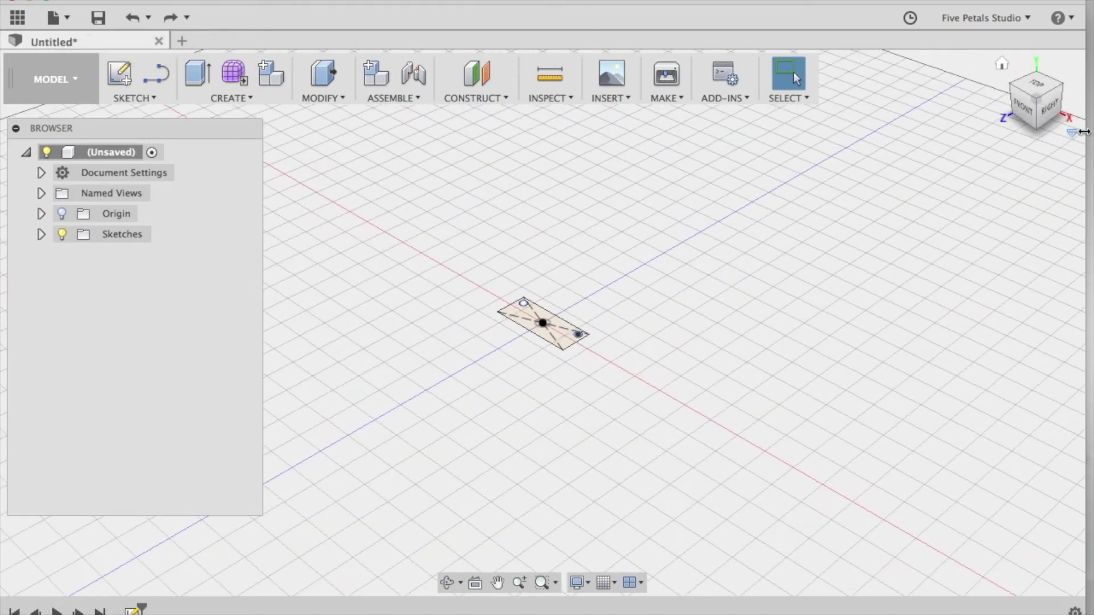
Step: In top view, clear the helper line above the right hole and recentre the bar
left_click(1036, 85)
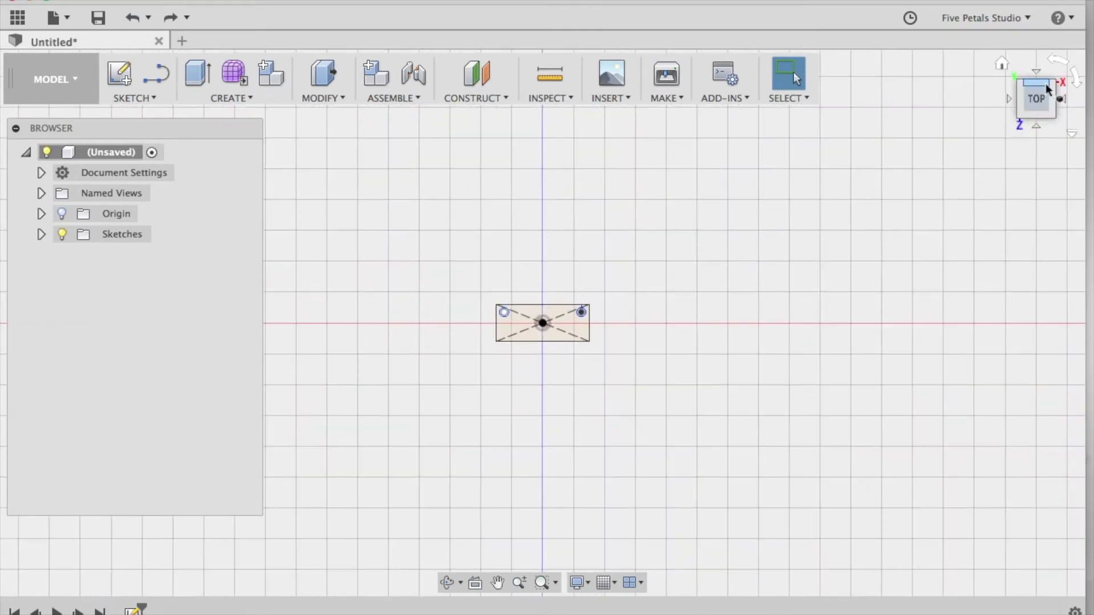
scroll(841, 282, "up", 3)
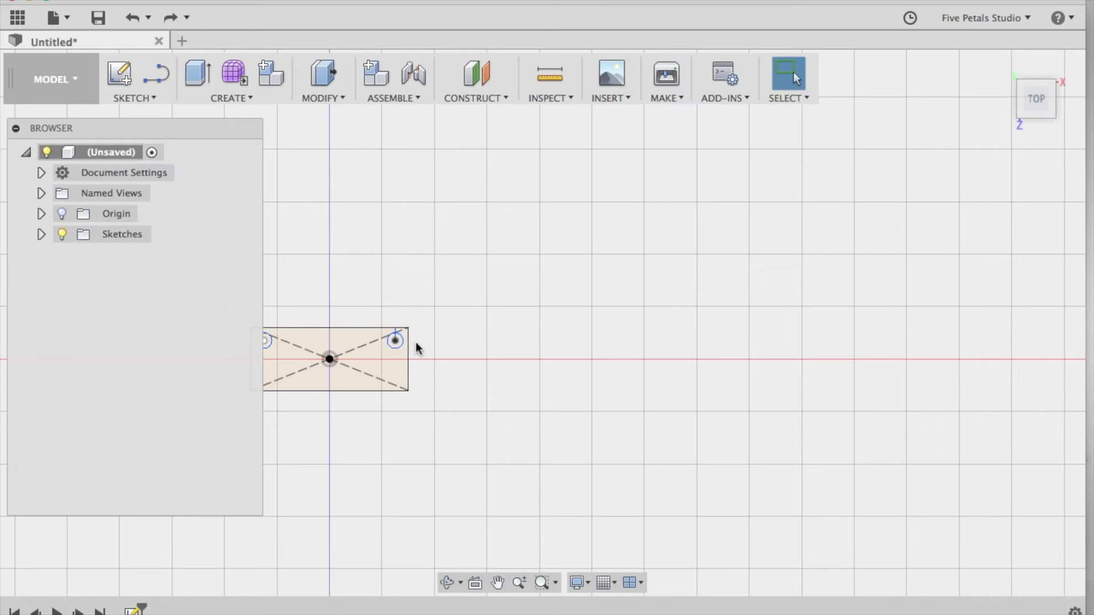
left_click(497, 582)
mouse_move(414, 364)
left_mouse_down()
mouse_move(450, 376)
mouse_move(542, 370)
left_mouse_up()
scroll(601, 373, "up", 2)
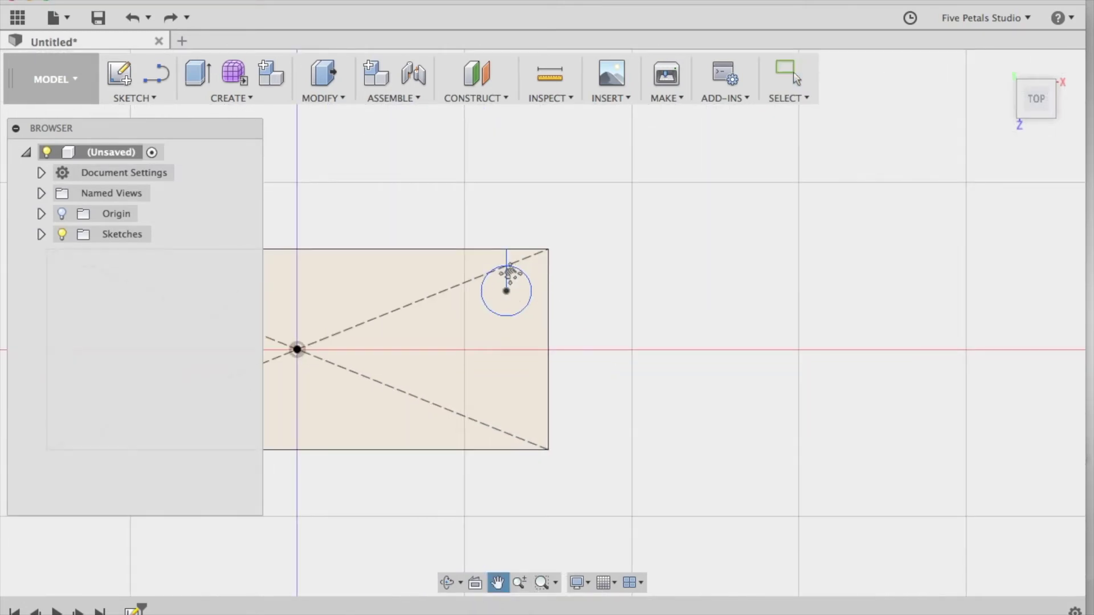
key("Escape")
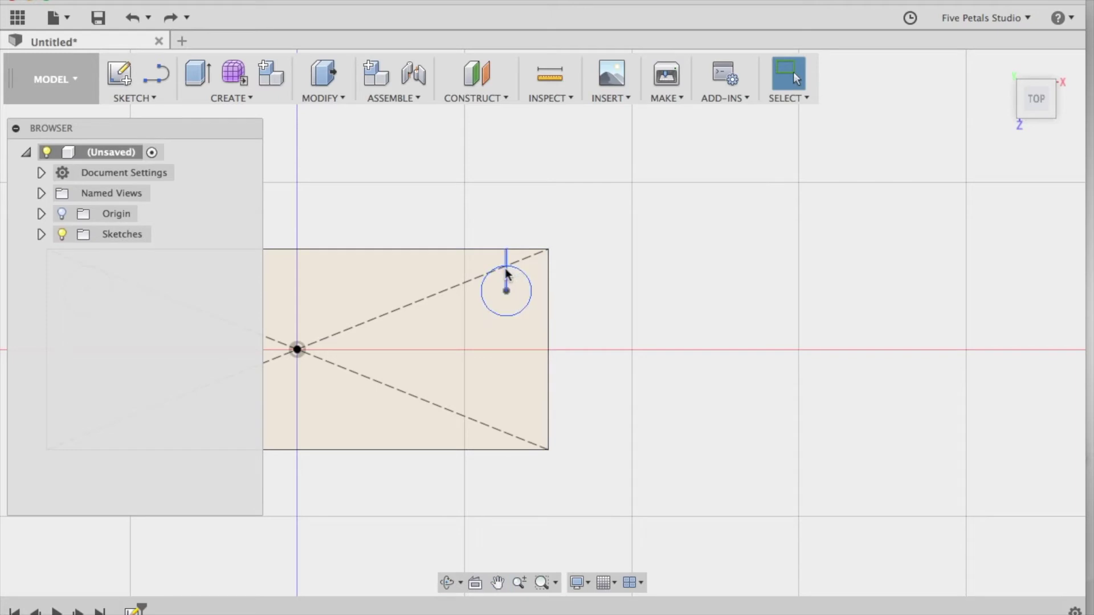
left_click(505, 272)
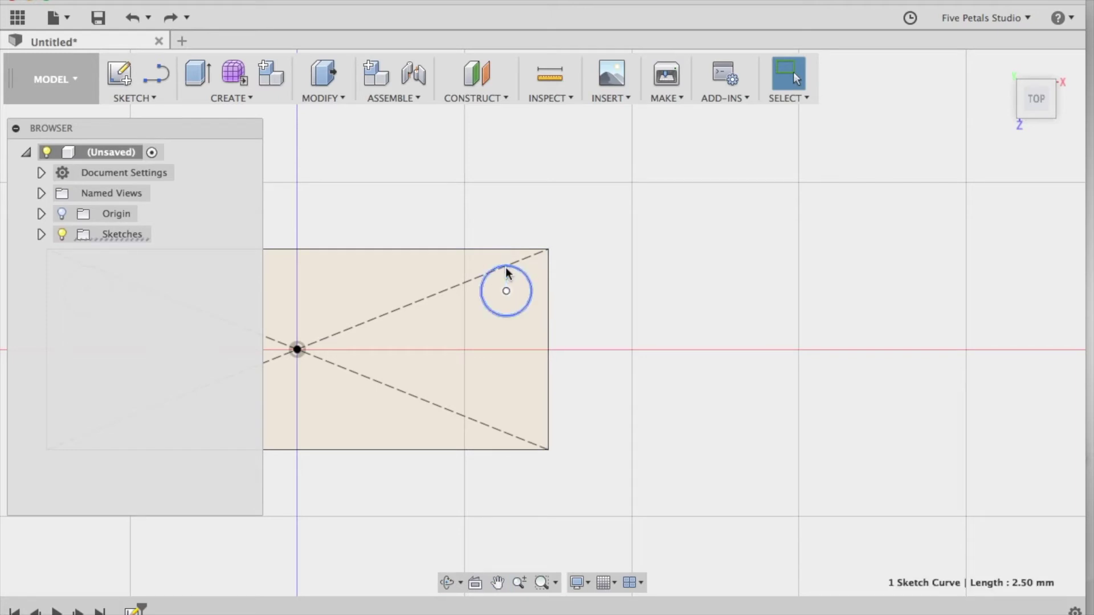
key("Escape")
scroll(477, 308, "down", 1)
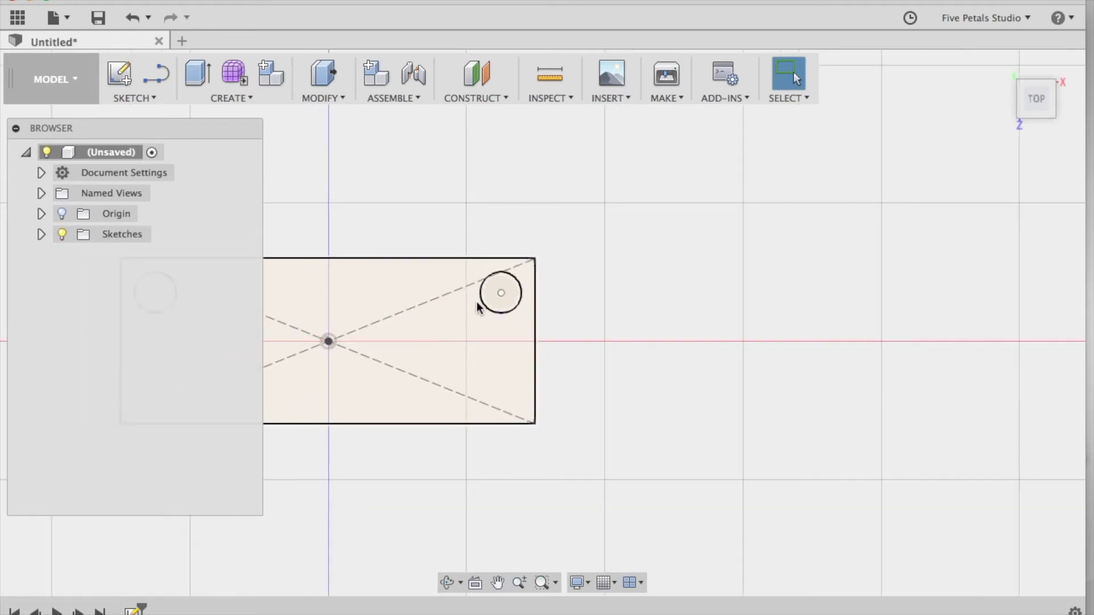
scroll(478, 308, "down", 1)
scroll(421, 327, "down", 1)
left_click(497, 577)
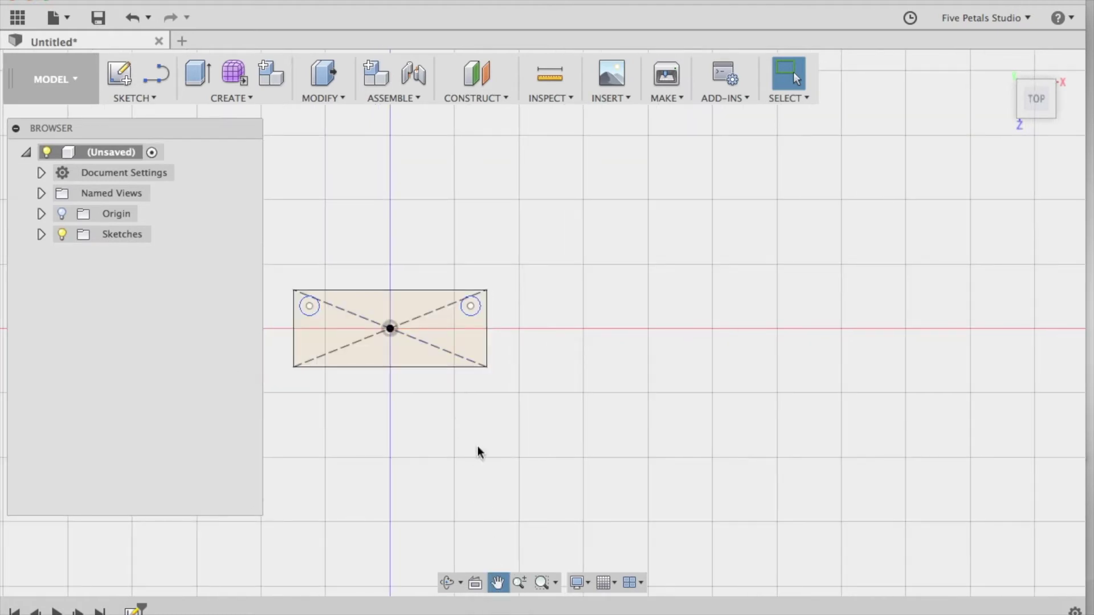
left_click_drag(427, 330, 573, 352)
scroll(575, 353, "up", 2)
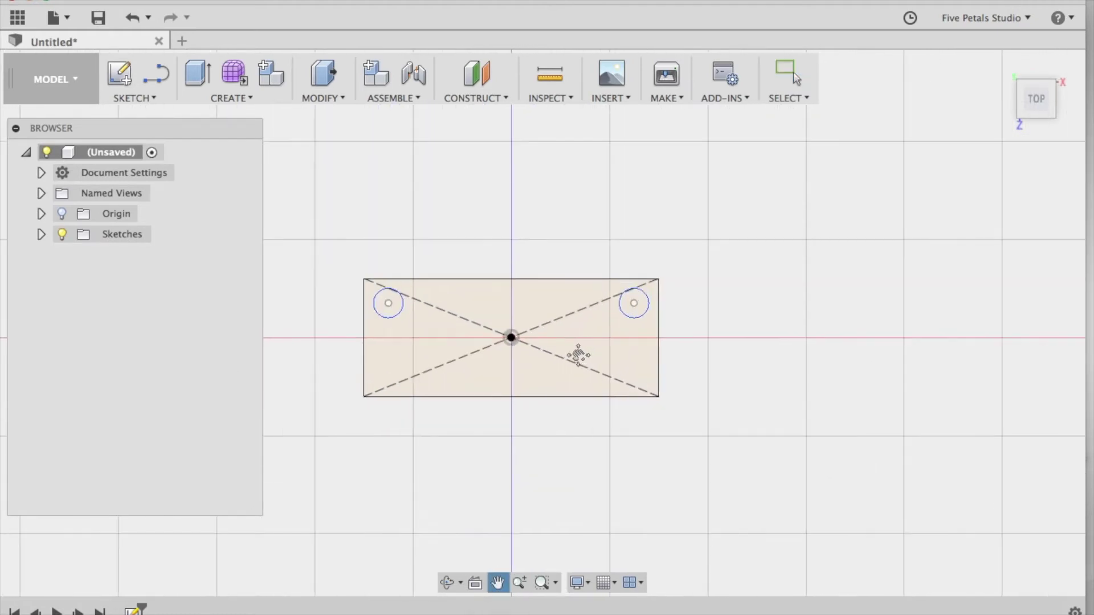
scroll(578, 356, "up", 1)
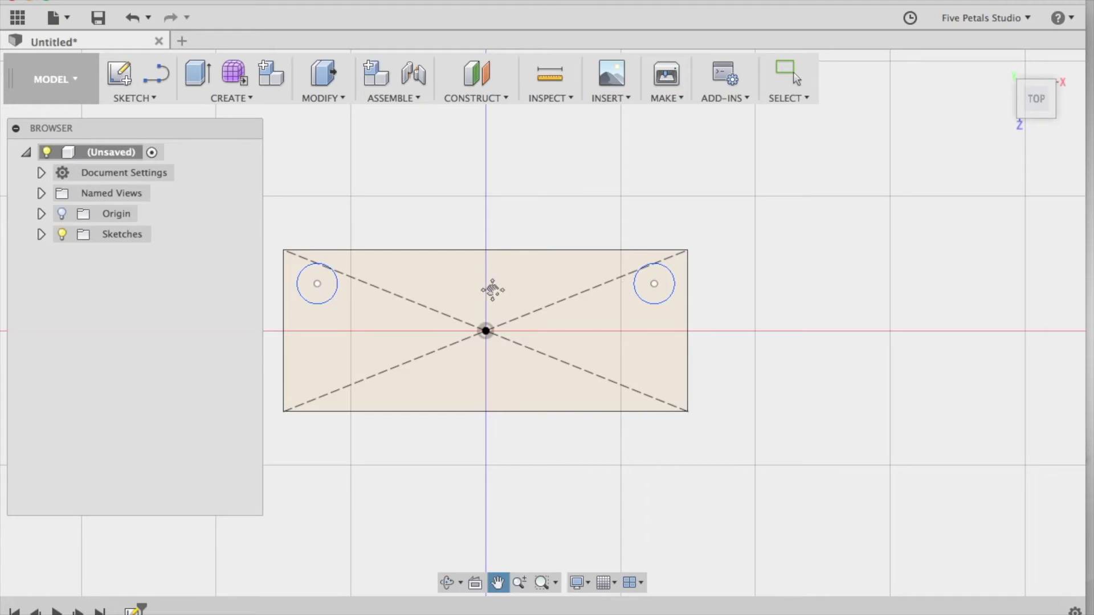
left_click(249, 98)
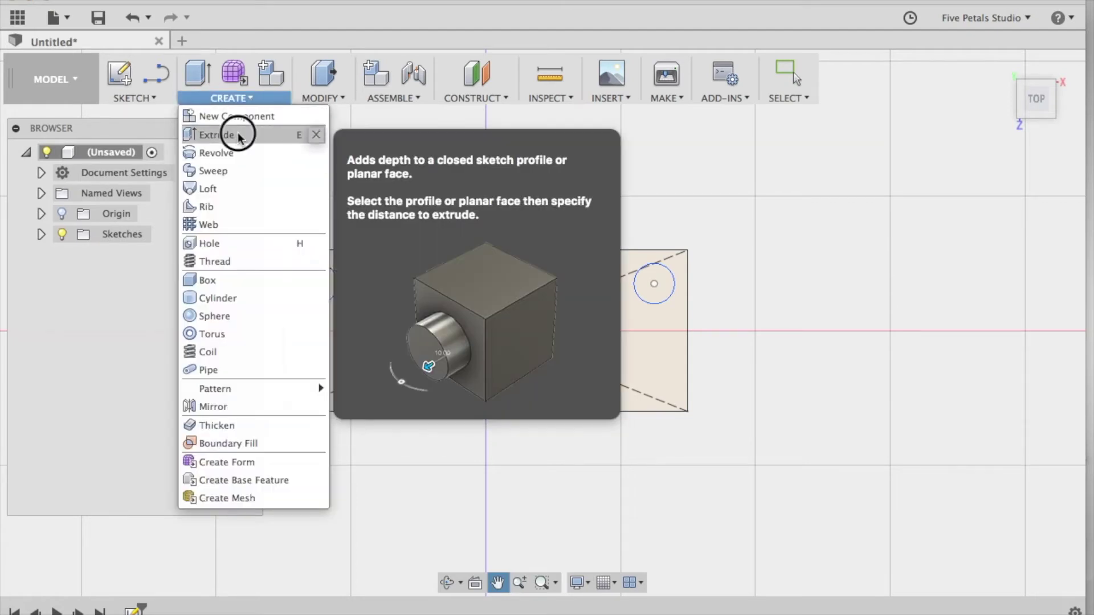
Step: Extrude the bar profile, holes excluded, 2 mm into a new solid body
left_click(237, 135)
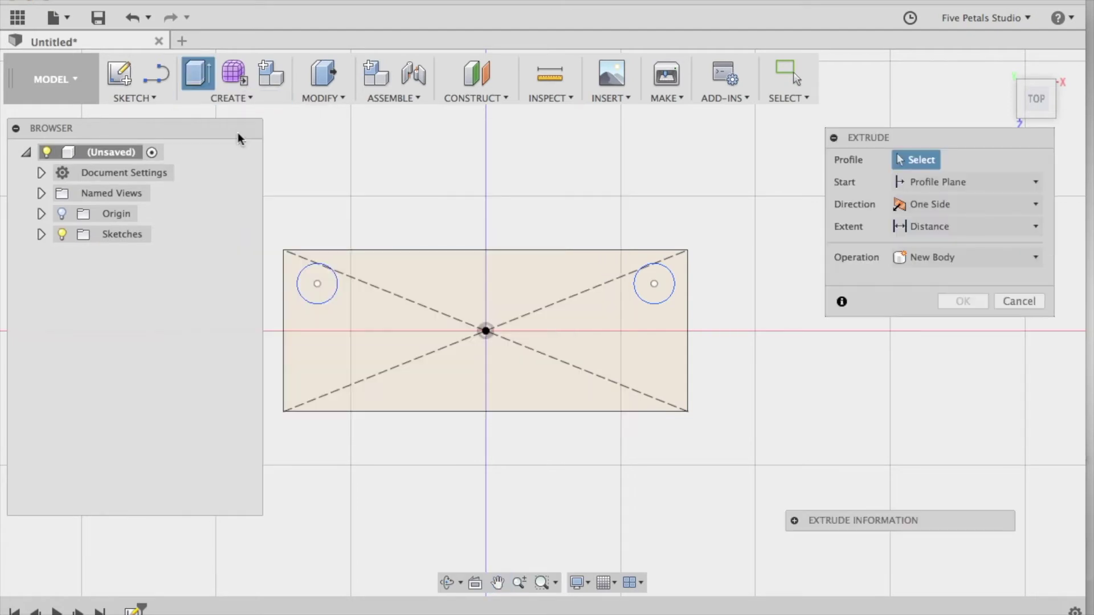
left_click(551, 273)
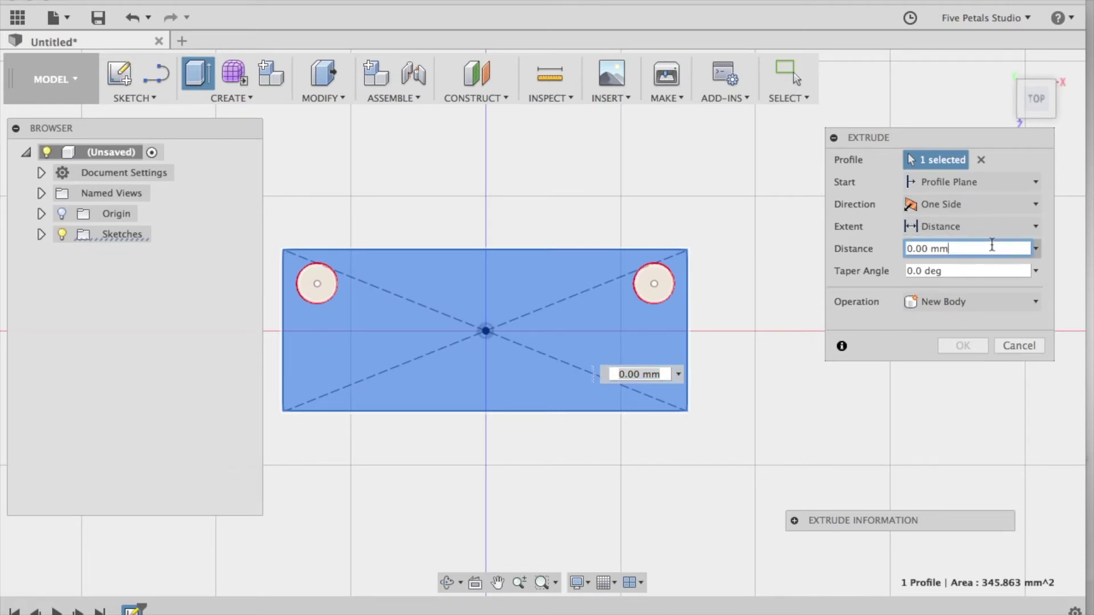
left_click_drag(990, 249, 816, 254)
type("2mm")
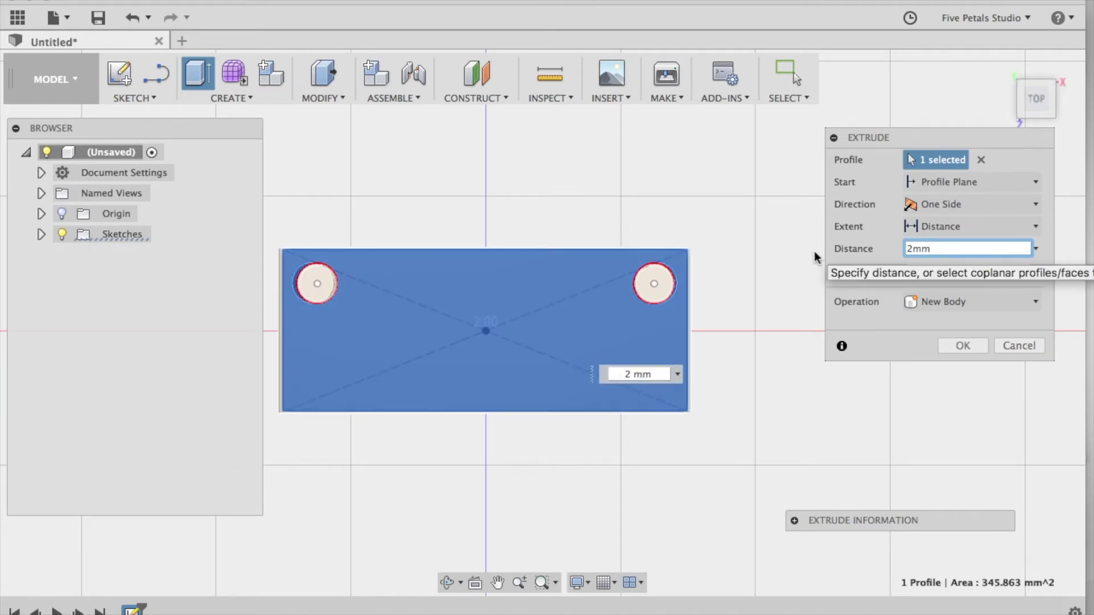
key("Return")
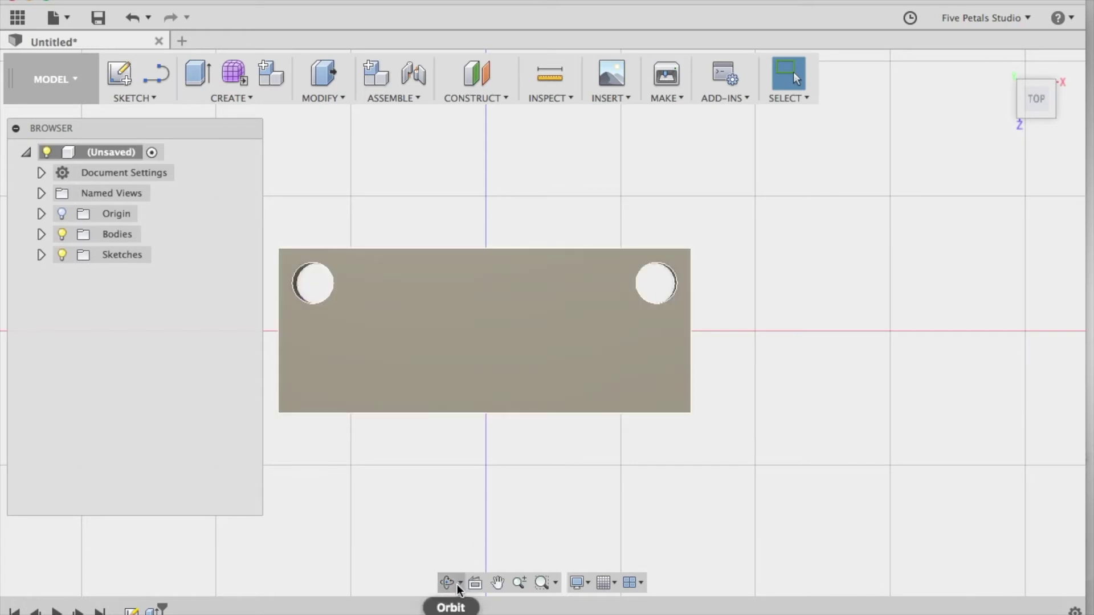
left_click(459, 583)
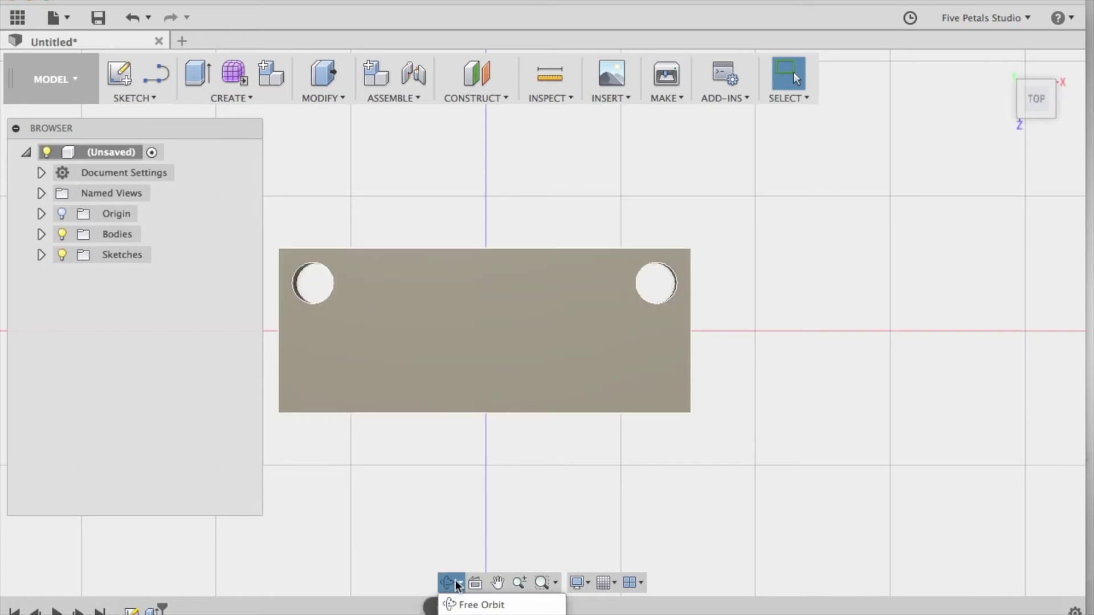
left_click(477, 605)
scroll(484, 358, "down", 3)
scroll(484, 359, "up", 3)
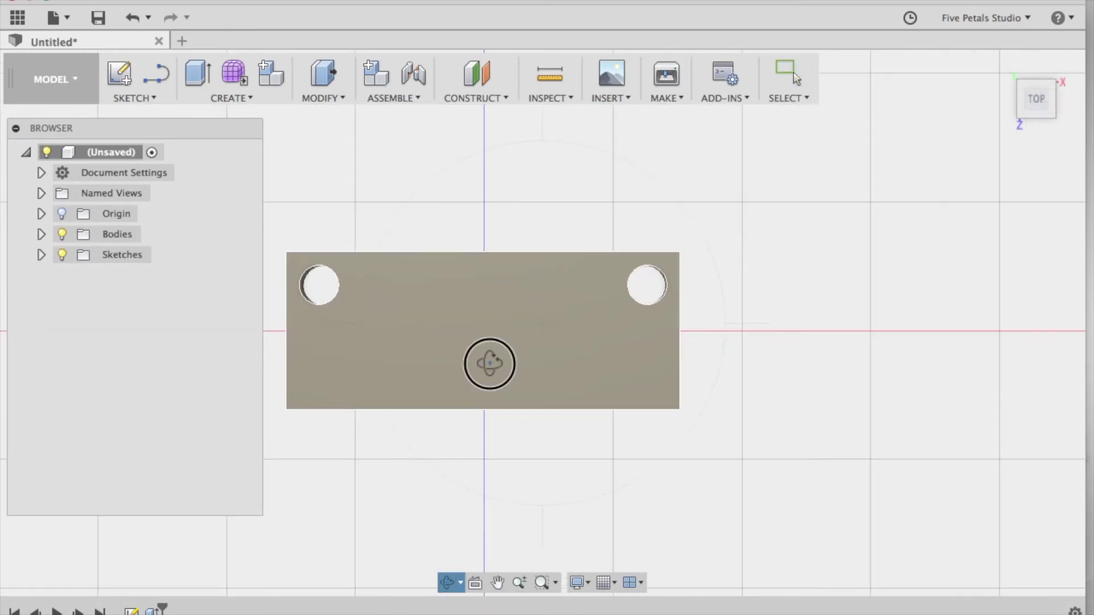
mouse_move(489, 363)
left_mouse_down()
mouse_move(486, 373)
mouse_move(518, 246)
mouse_move(617, 276)
mouse_move(637, 330)
mouse_move(598, 386)
mouse_move(523, 391)
mouse_move(442, 357)
mouse_move(405, 280)
mouse_move(497, 320)
mouse_move(596, 340)
mouse_move(573, 286)
mouse_move(600, 217)
mouse_move(572, 246)
mouse_move(467, 224)
mouse_move(464, 319)
mouse_move(496, 357)
left_mouse_up()
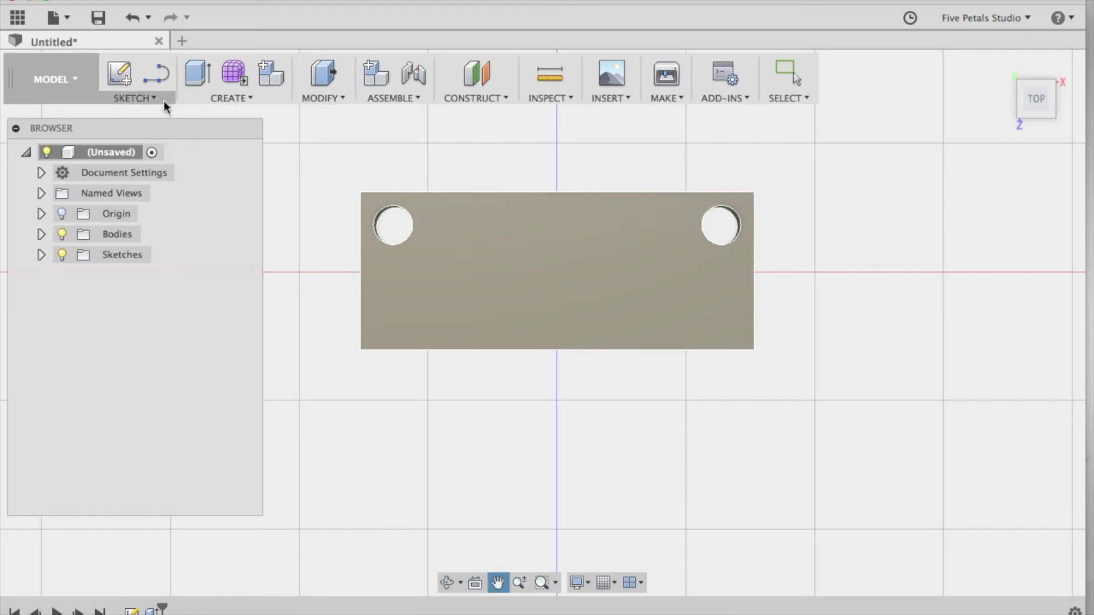
Step: Fillet the plate's top, left, bottom and right edges with a 0.5 mm radius
left_click(346, 95)
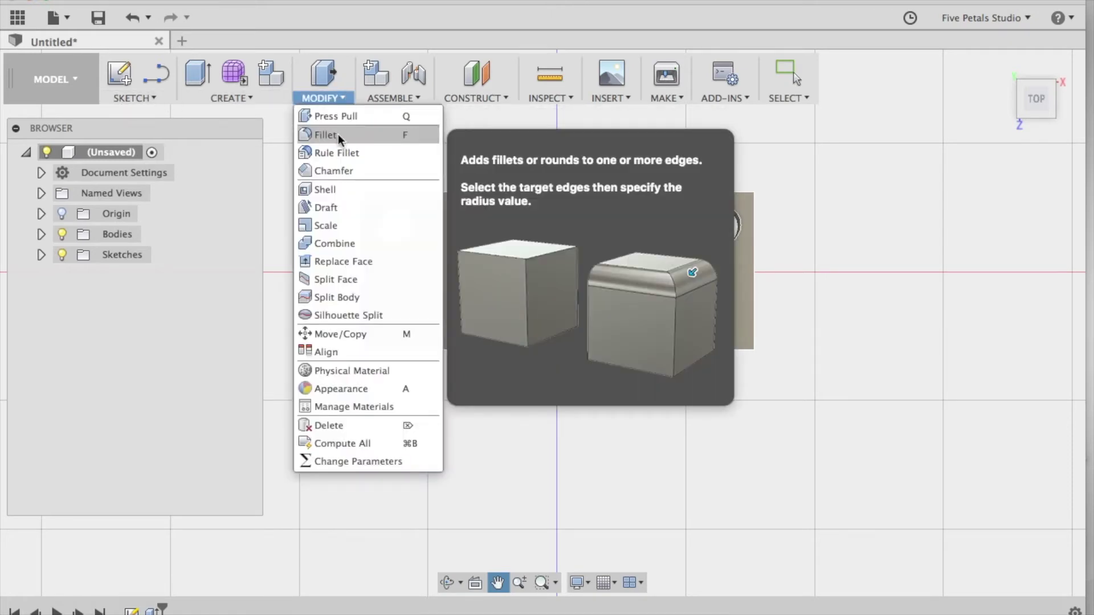
left_click(337, 134)
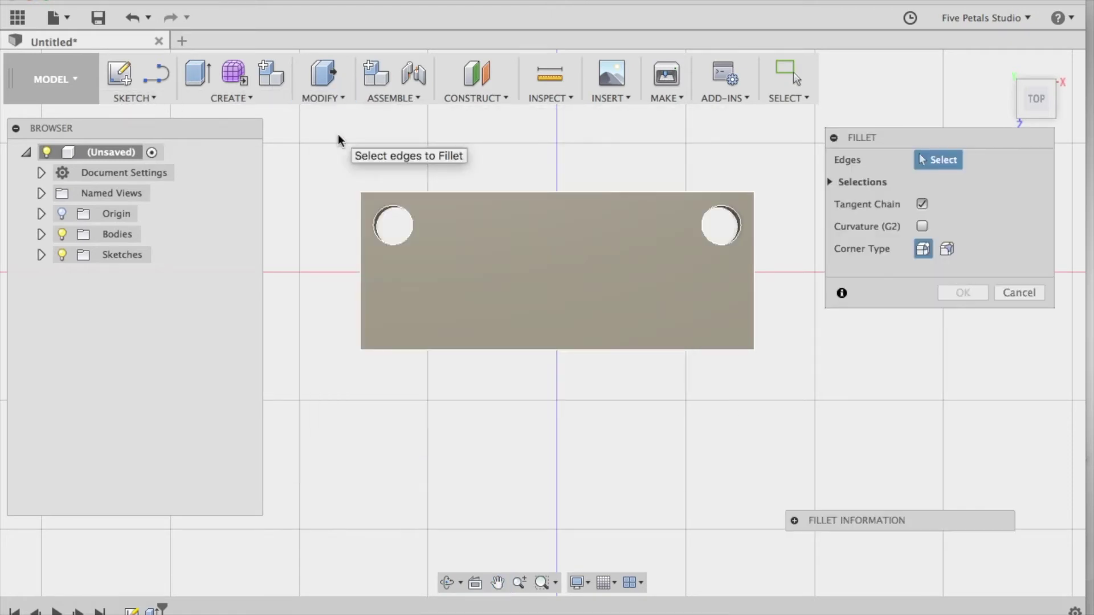
left_click(419, 191)
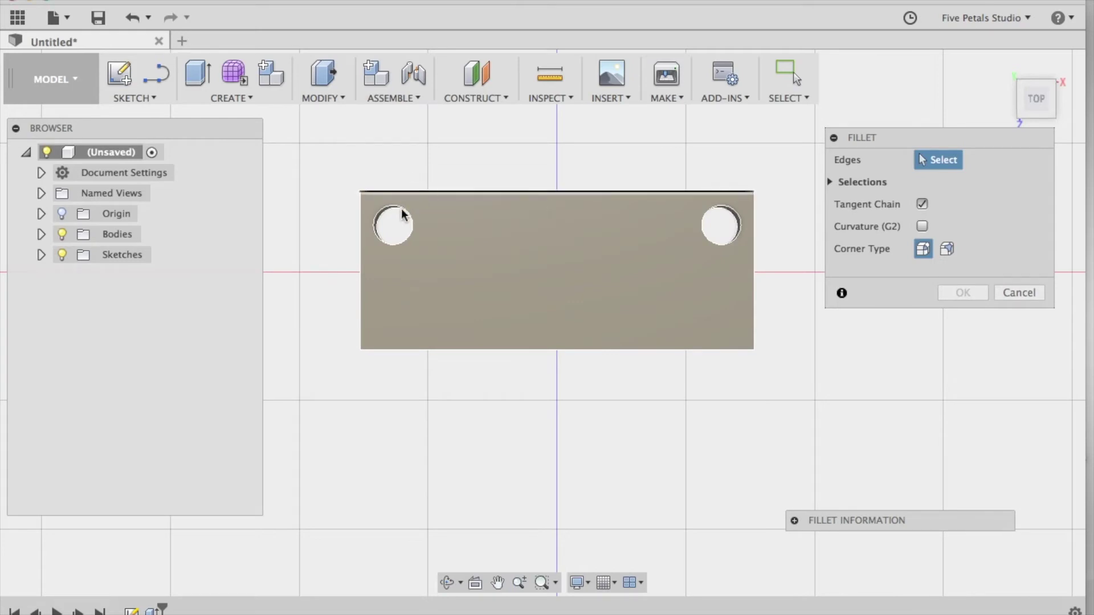
left_click(362, 251)
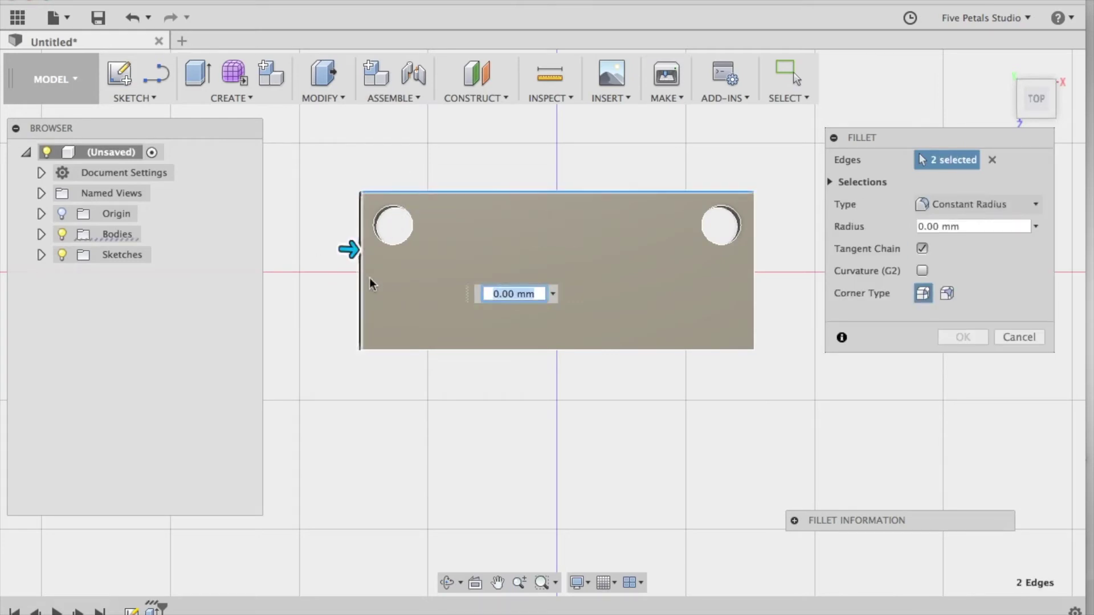
left_click(442, 350)
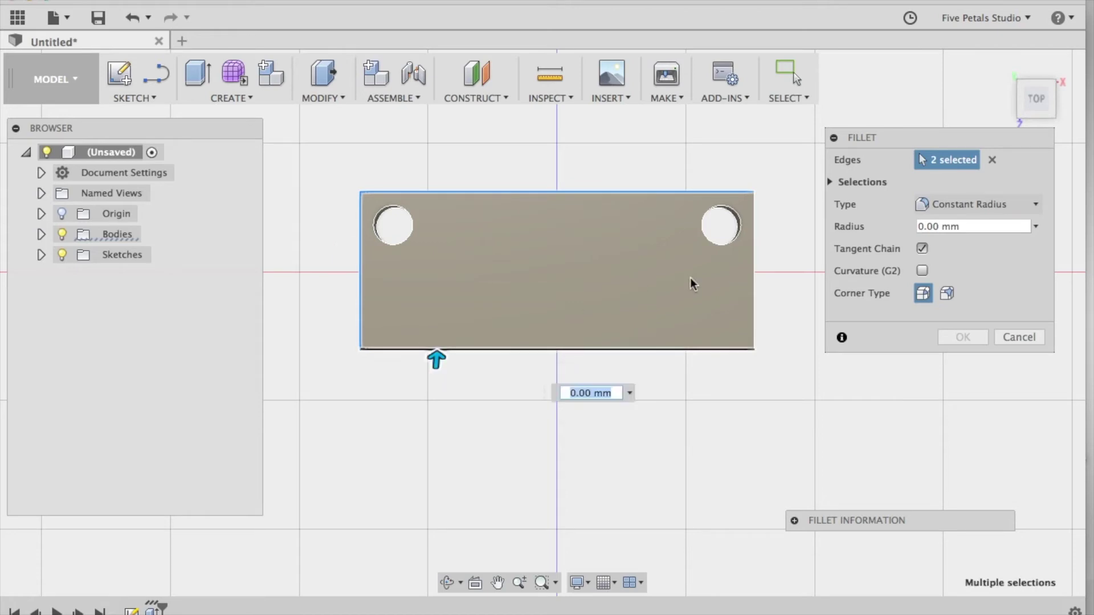
left_click(754, 278)
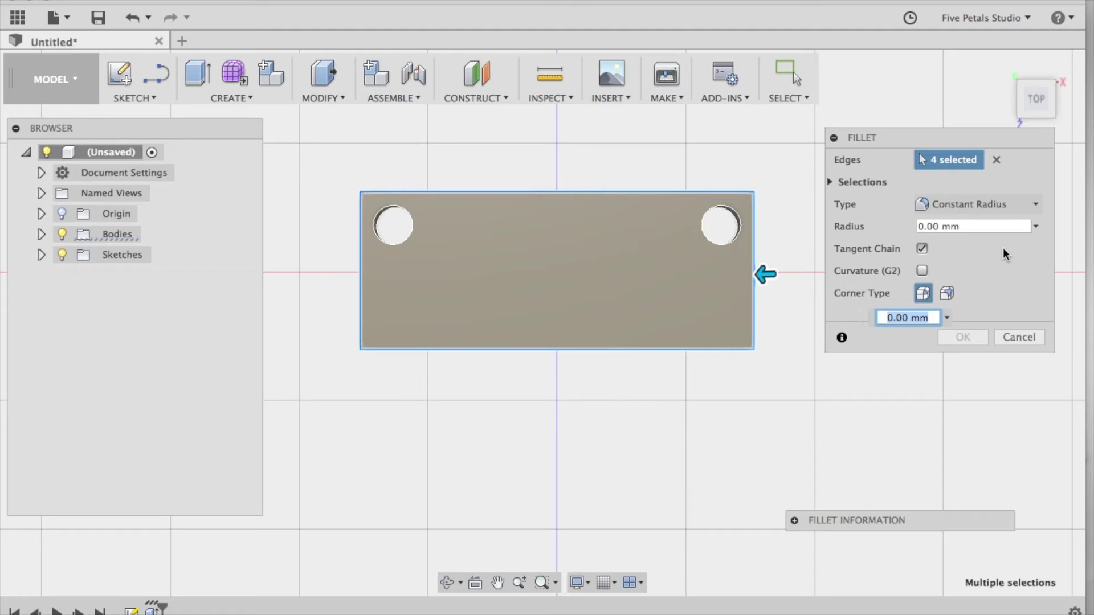
key("BackSpace")
type(".5")
key("Return")
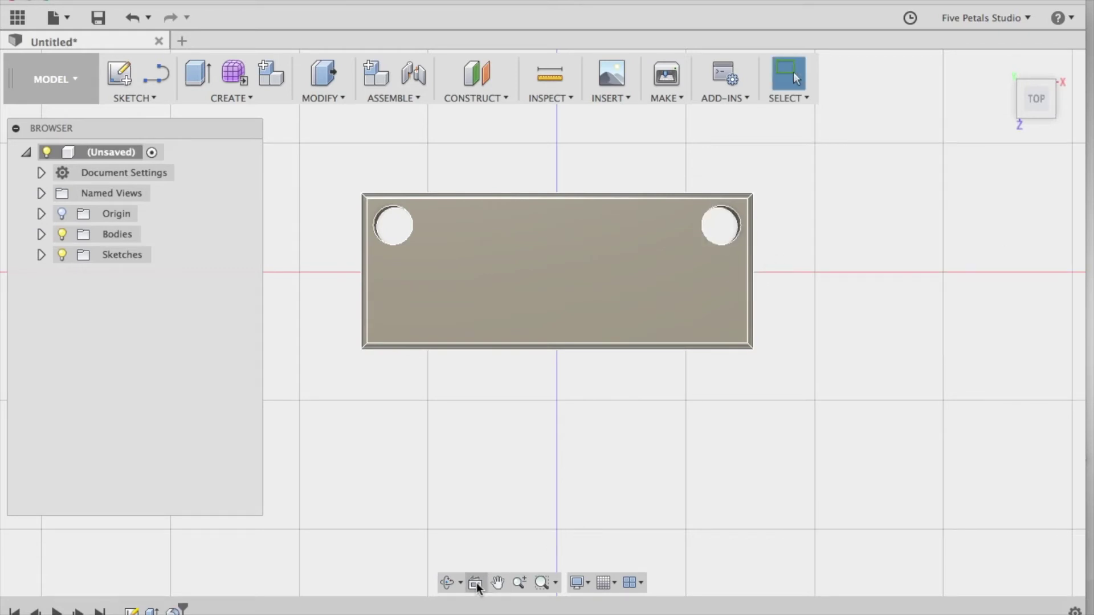
left_click(448, 583)
mouse_move(511, 354)
left_mouse_down()
mouse_move(498, 288)
mouse_move(519, 242)
mouse_move(501, 298)
mouse_move(520, 305)
left_mouse_up()
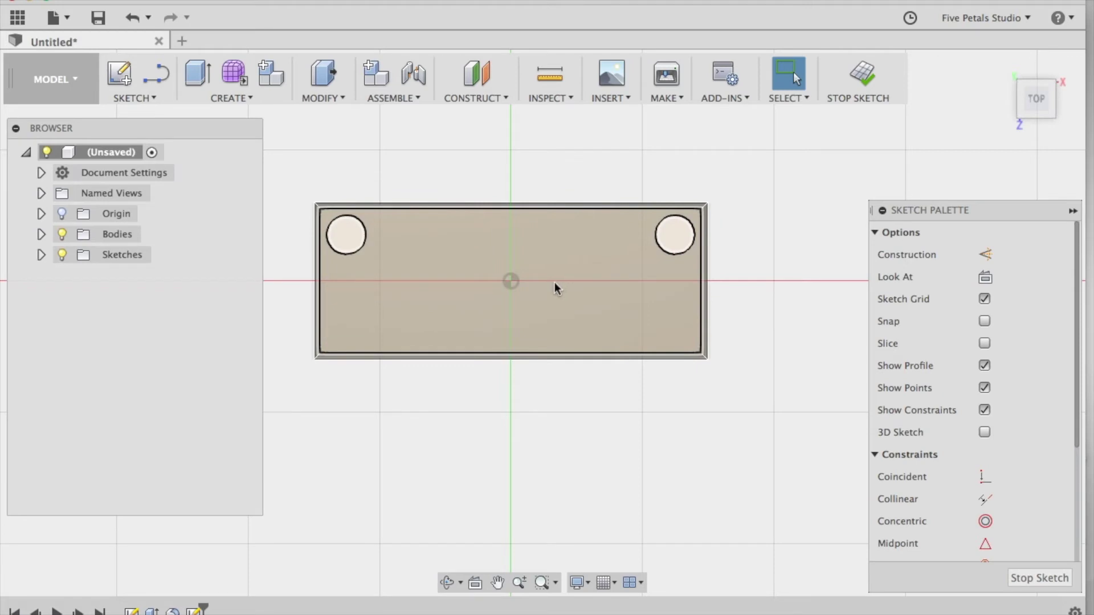
Step: Start the sketch Text tool to place lettering on the plate's face
left_click(149, 98)
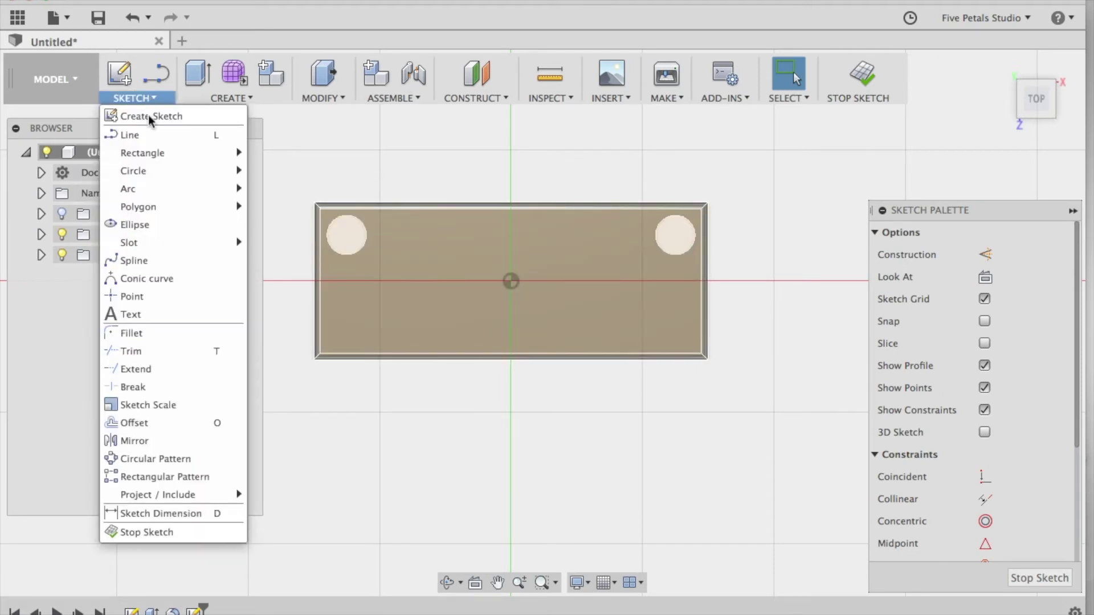
left_click(166, 316)
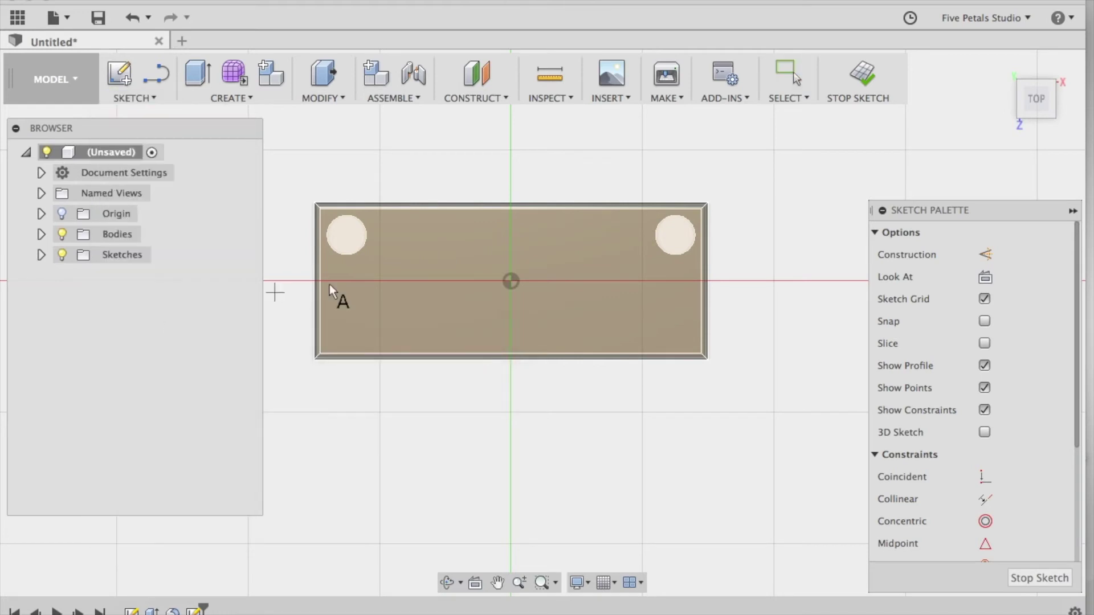
Step: Place 'Five Petals' text on the plate, rotated -180 degrees, with a 4 mm height
left_click(391, 279)
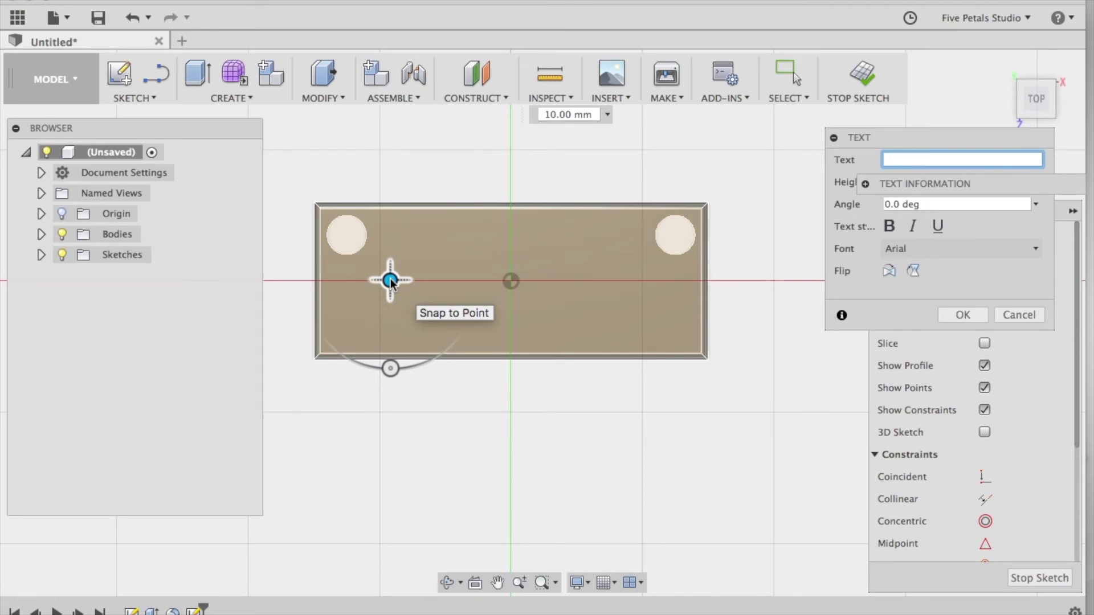
type("Five Petals")
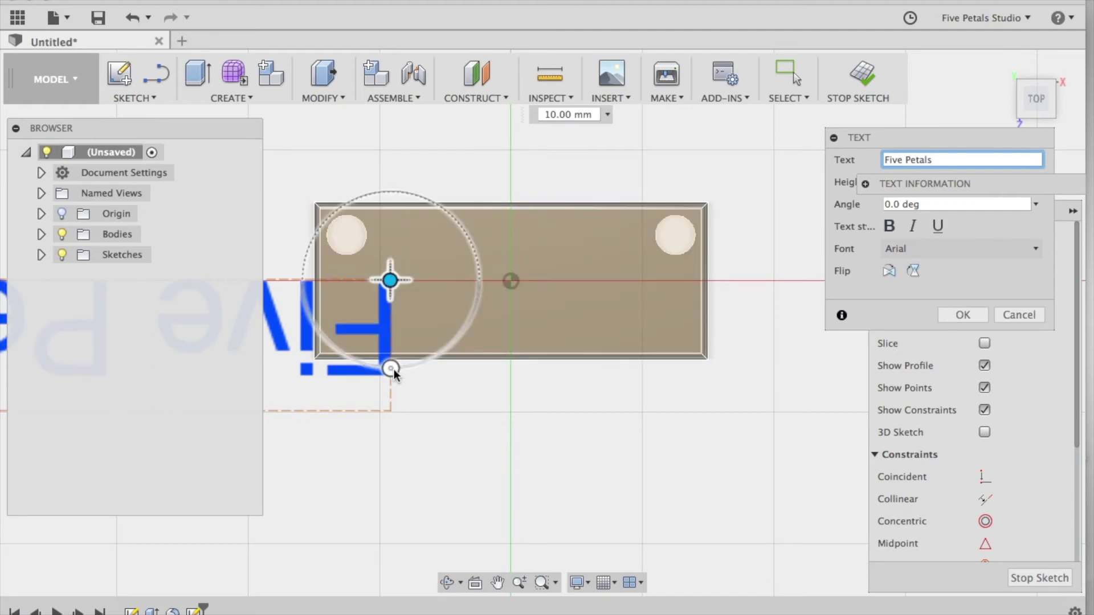
left_click_drag(391, 369, 386, 102)
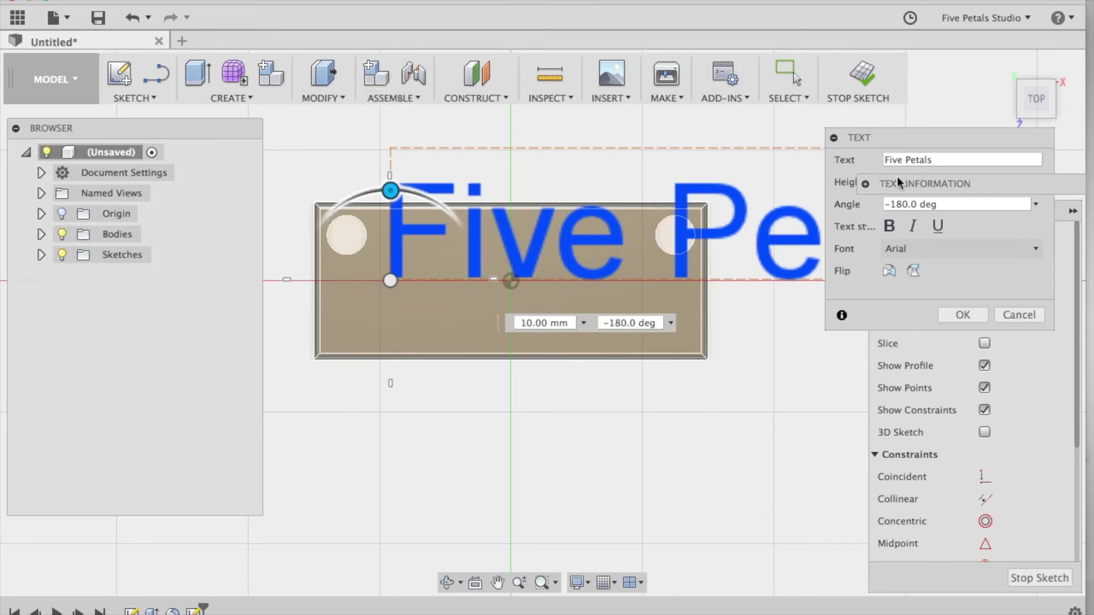
mouse_move(898, 179)
left_mouse_down()
mouse_move(886, 160)
mouse_move(898, 186)
mouse_move(863, 426)
mouse_move(877, 378)
left_mouse_up()
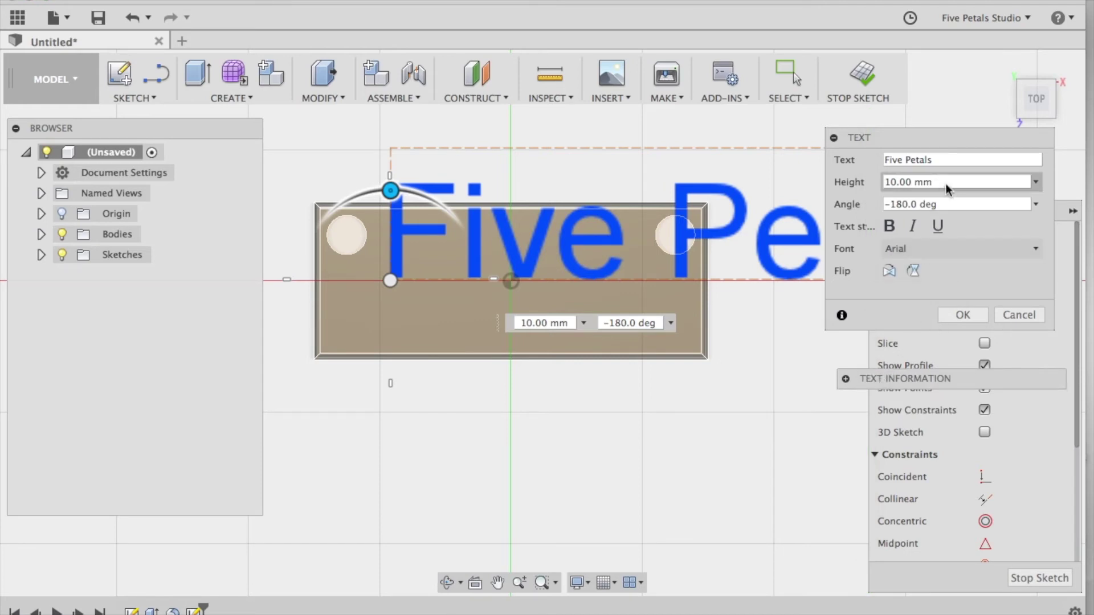
left_click(1036, 183)
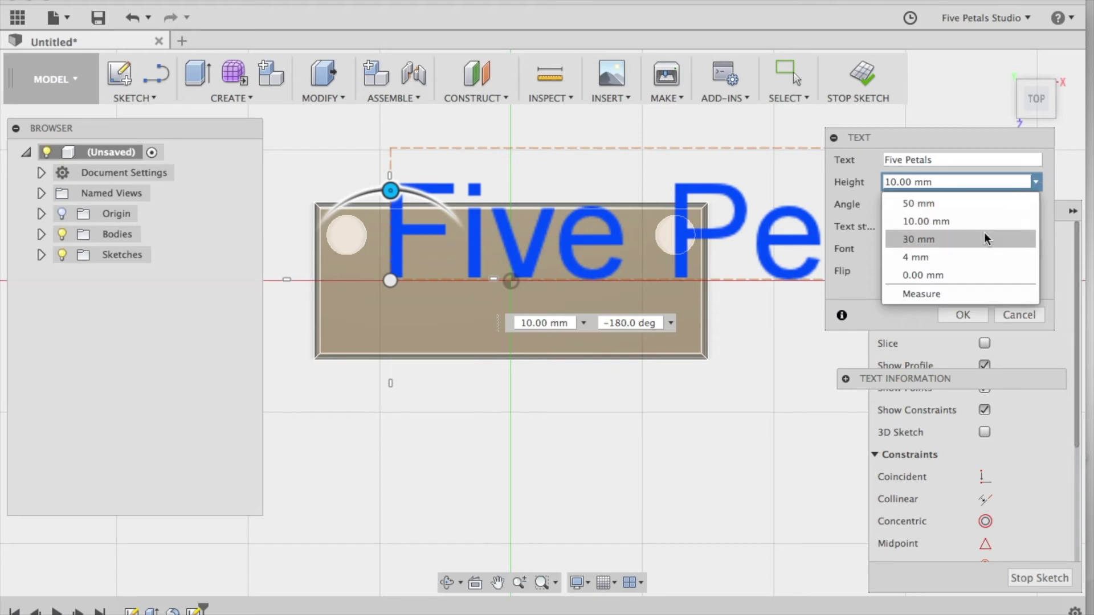
left_click(981, 255)
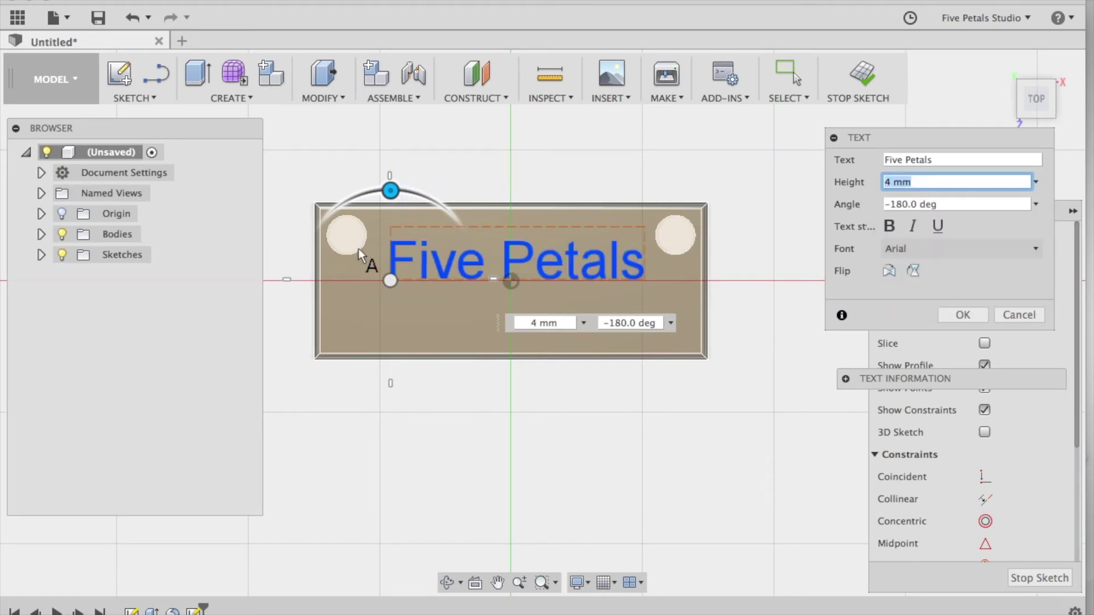
Step: Change the text height to 5 mm, position it between the holes, and commit it
mouse_move(388, 278)
left_mouse_down()
mouse_move(361, 299)
mouse_move(375, 307)
left_mouse_up()
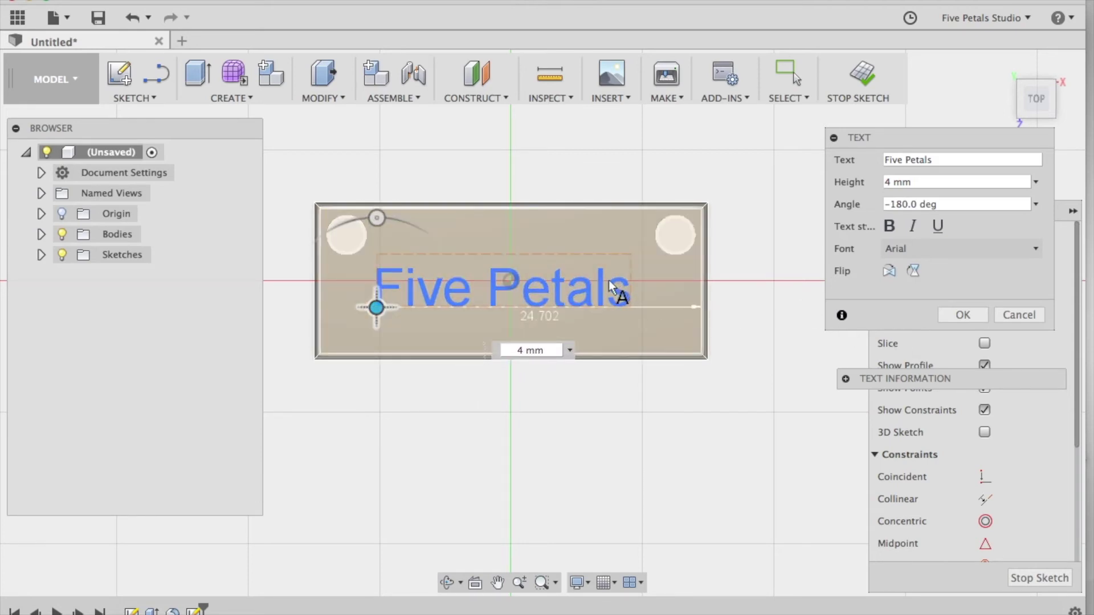
left_click(630, 307)
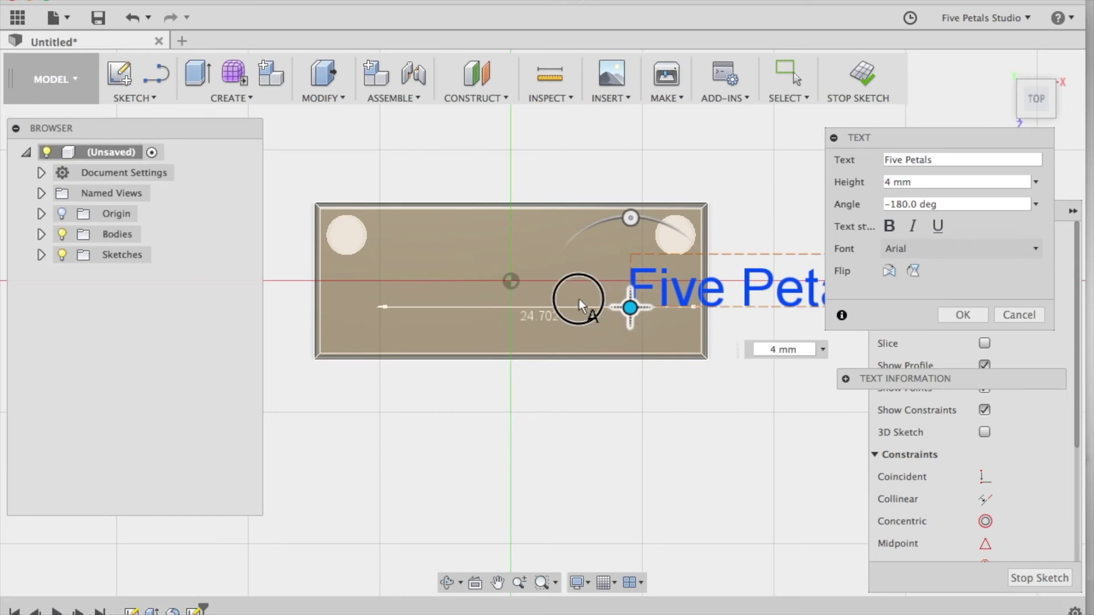
mouse_move(633, 309)
left_mouse_down()
mouse_move(451, 284)
mouse_move(394, 308)
mouse_move(403, 312)
left_mouse_up()
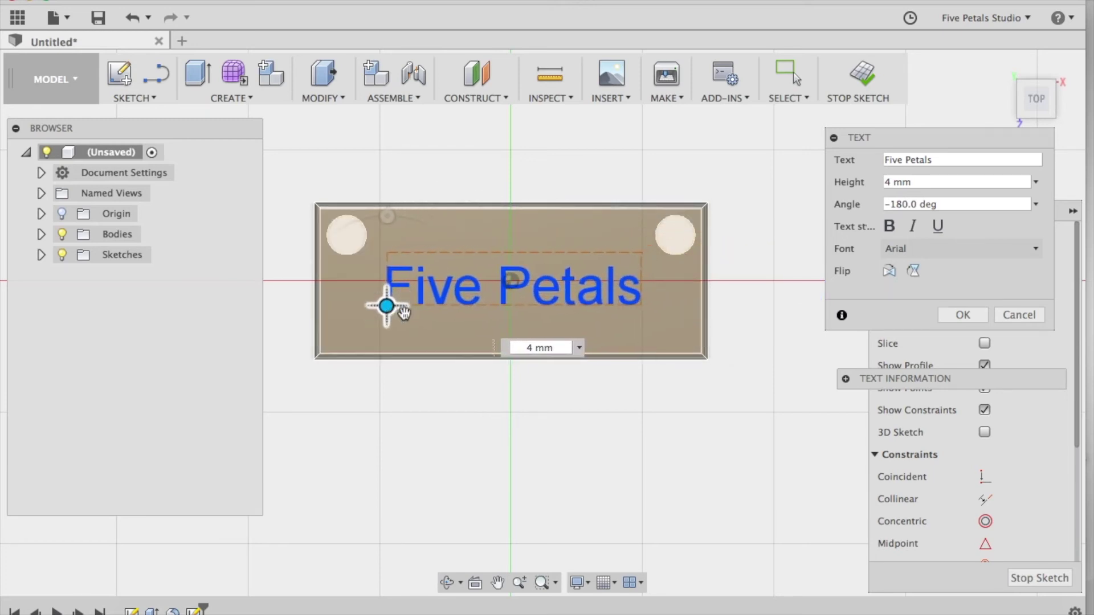
left_click(529, 348)
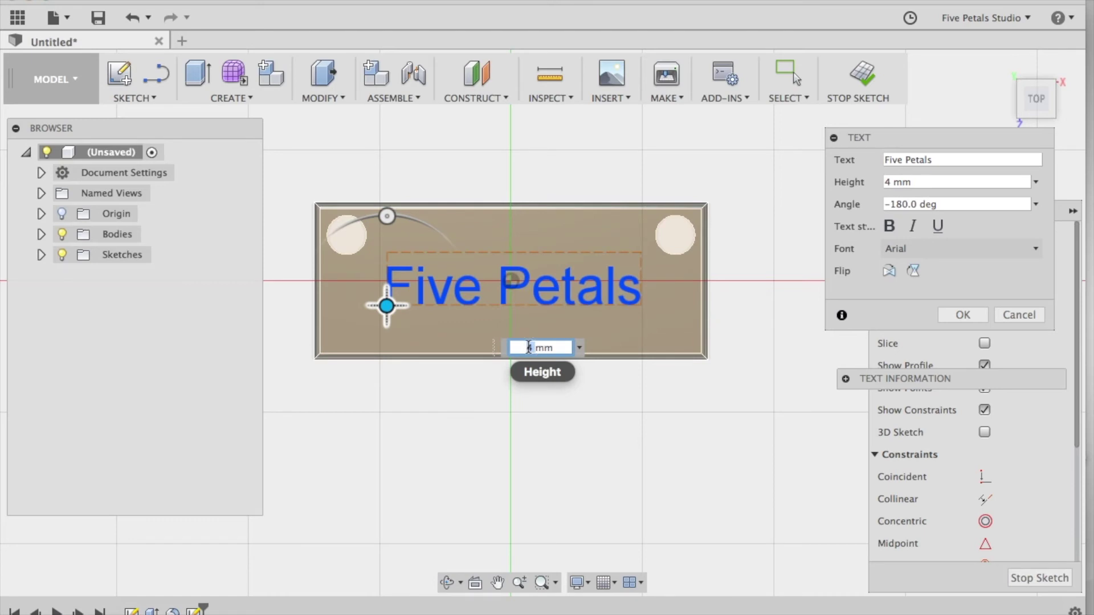
type("8")
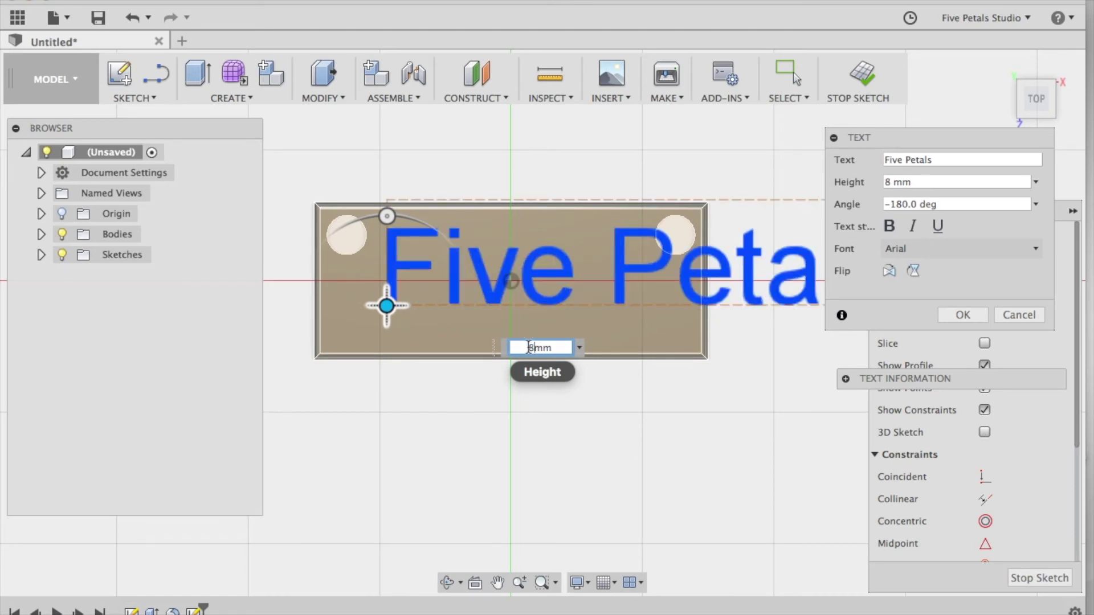
type("6")
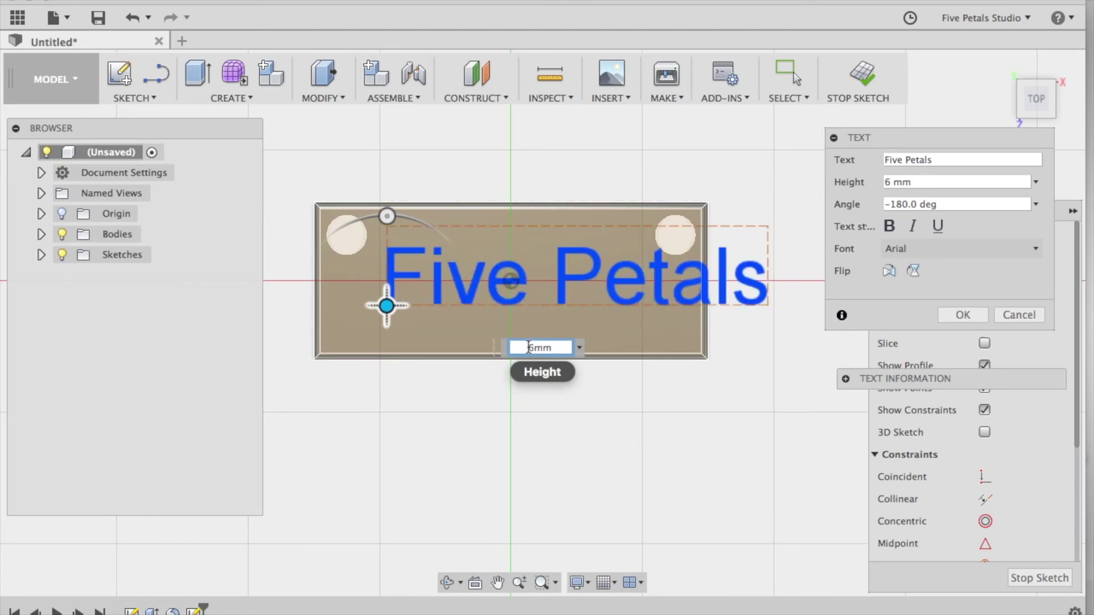
key("BackSpace")
type("5")
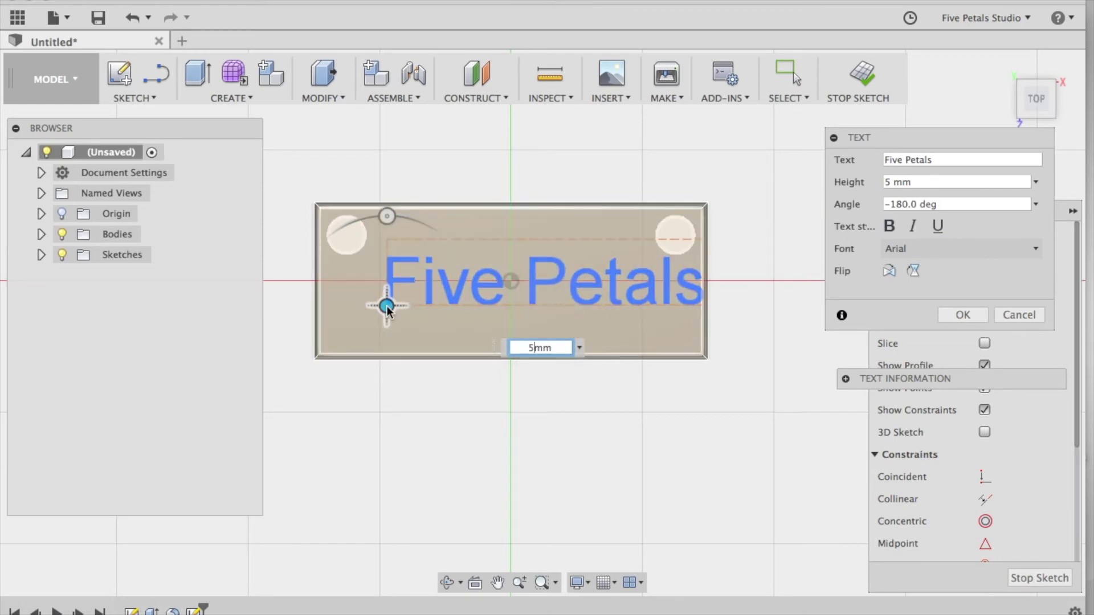
left_click_drag(385, 306, 348, 321)
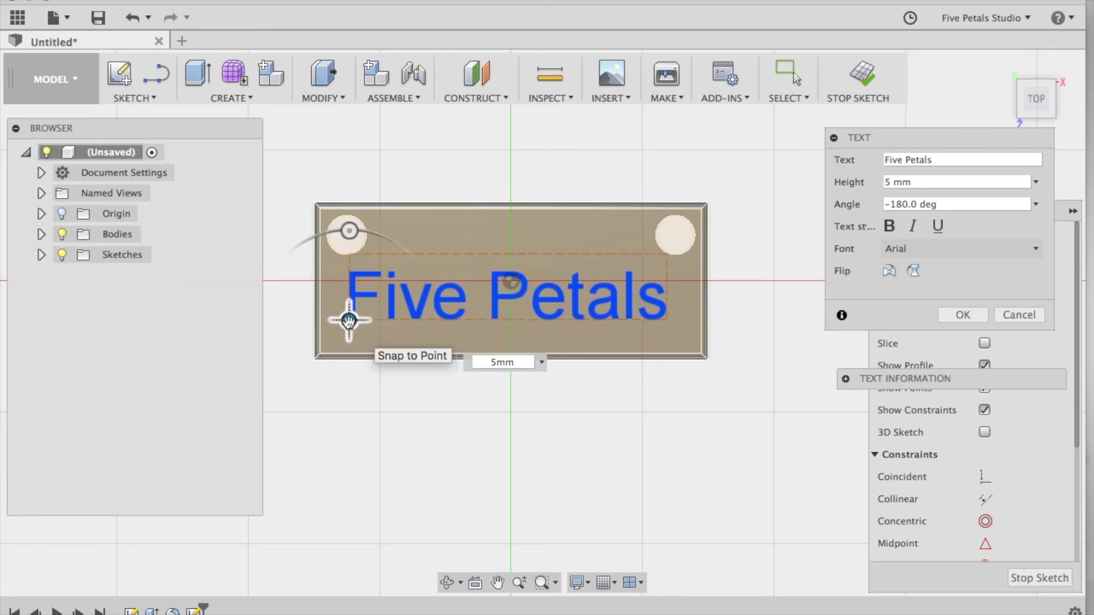
key("Return")
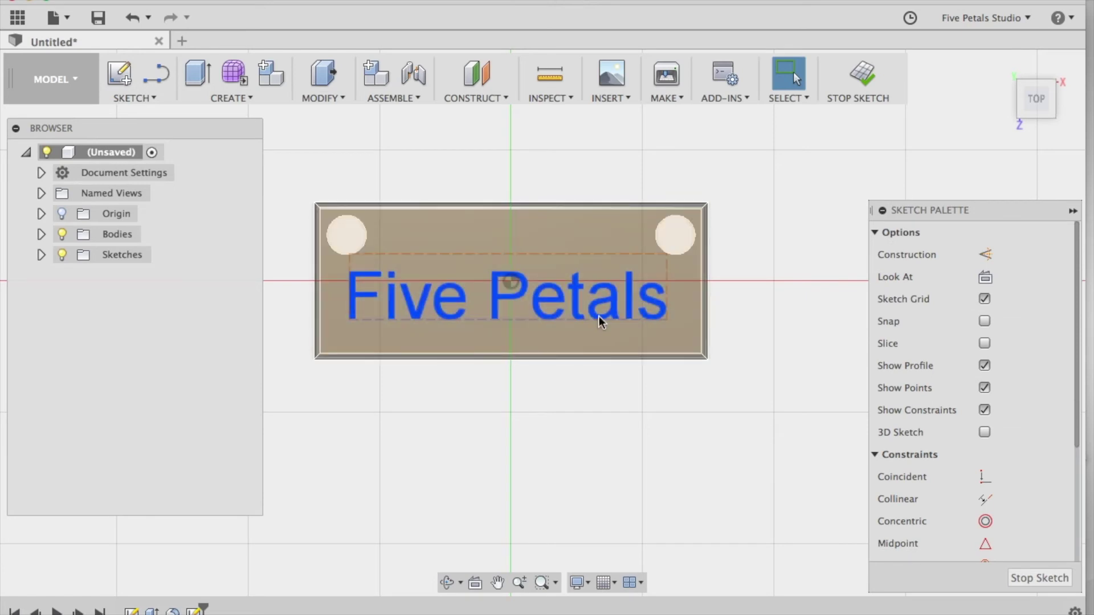
Step: Extrude the Five Petals text profile as a Cut with distance -1 mm
left_click(251, 98)
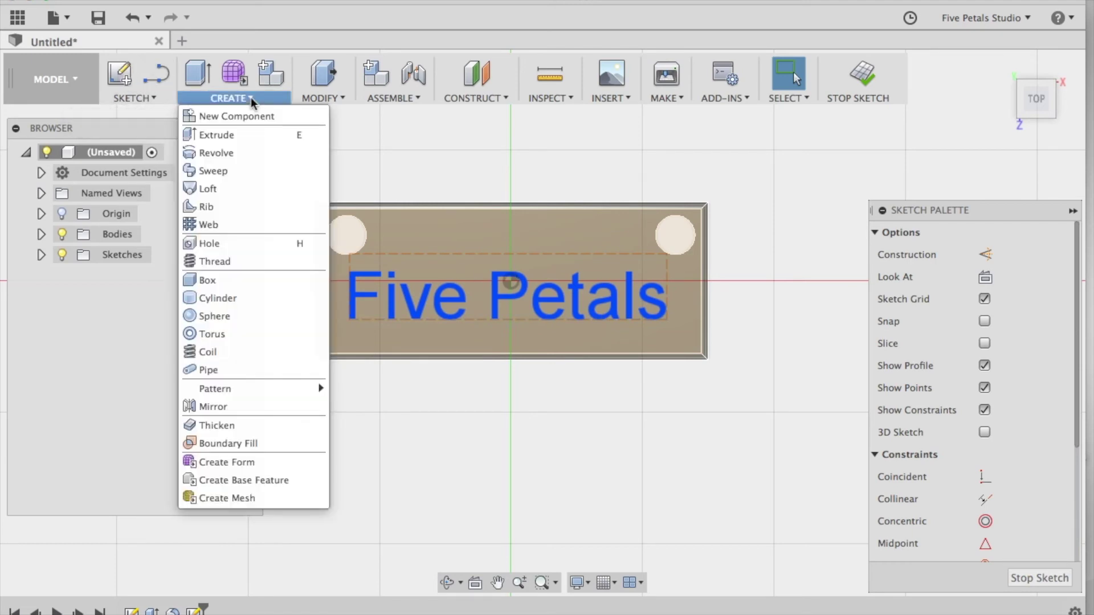
left_click(230, 141)
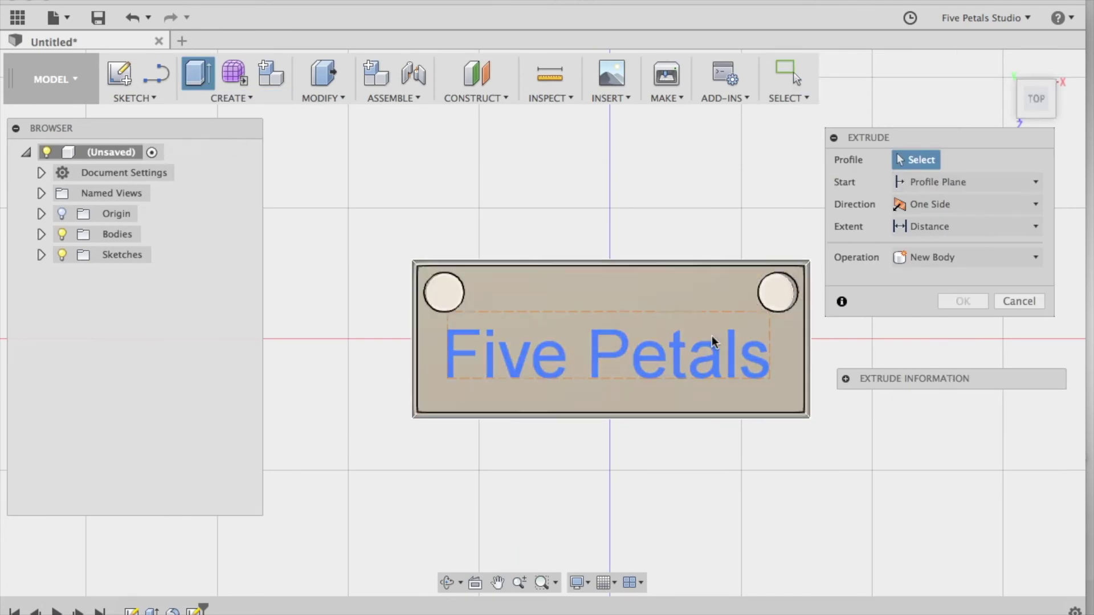
left_click(677, 353)
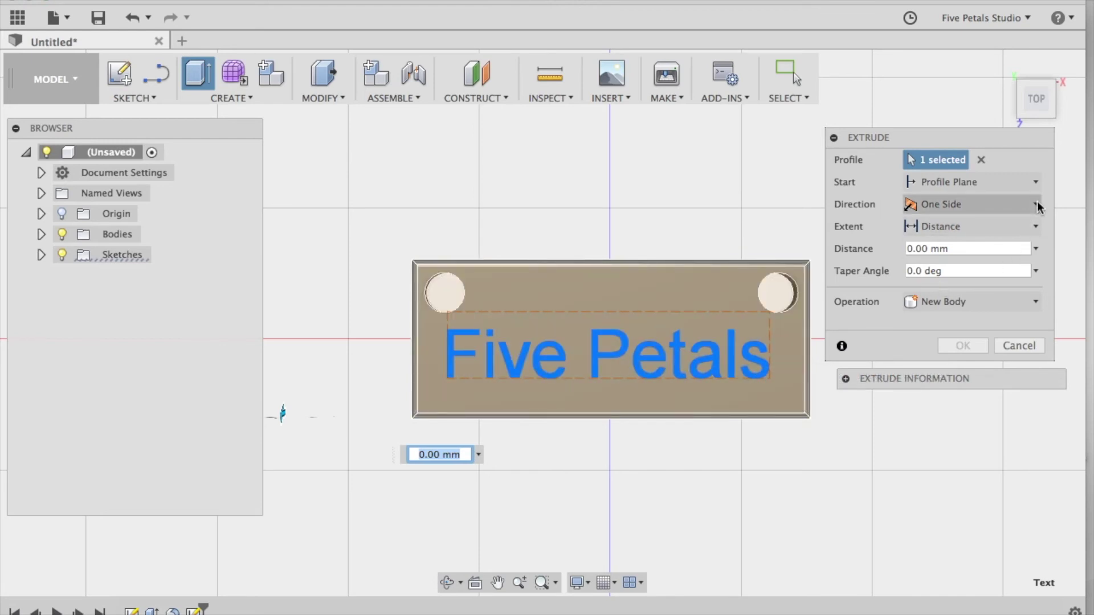
left_click(1035, 302)
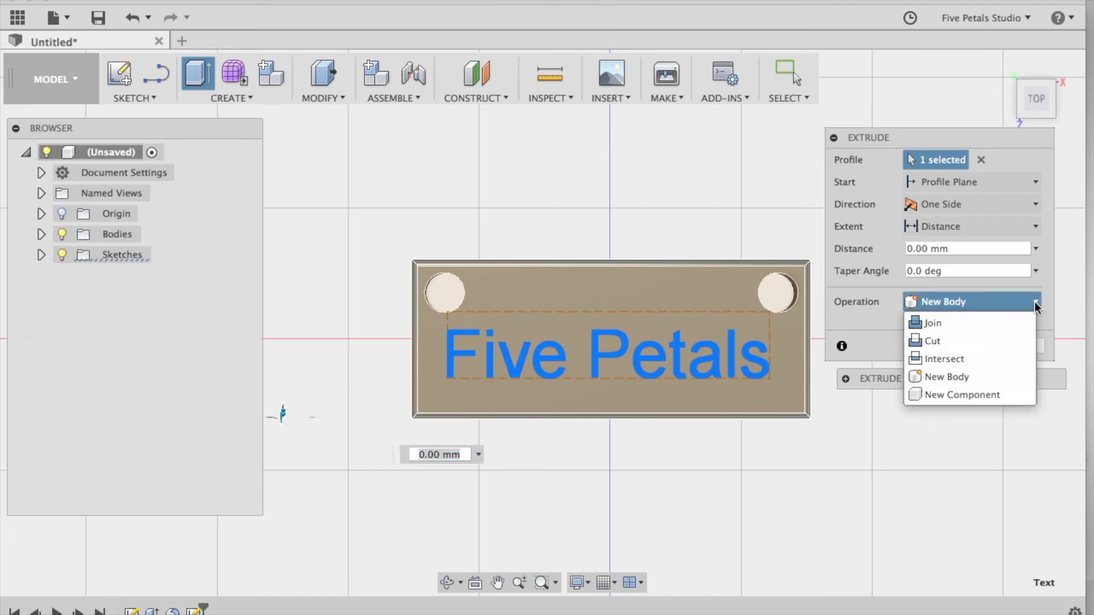
left_click(991, 340)
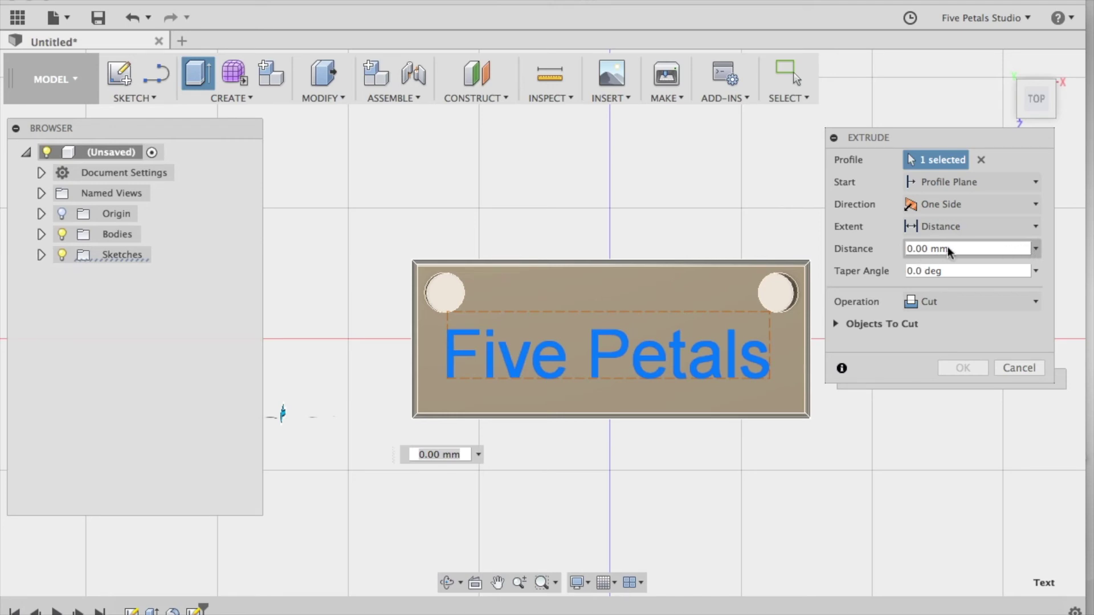
left_click_drag(949, 250, 895, 254)
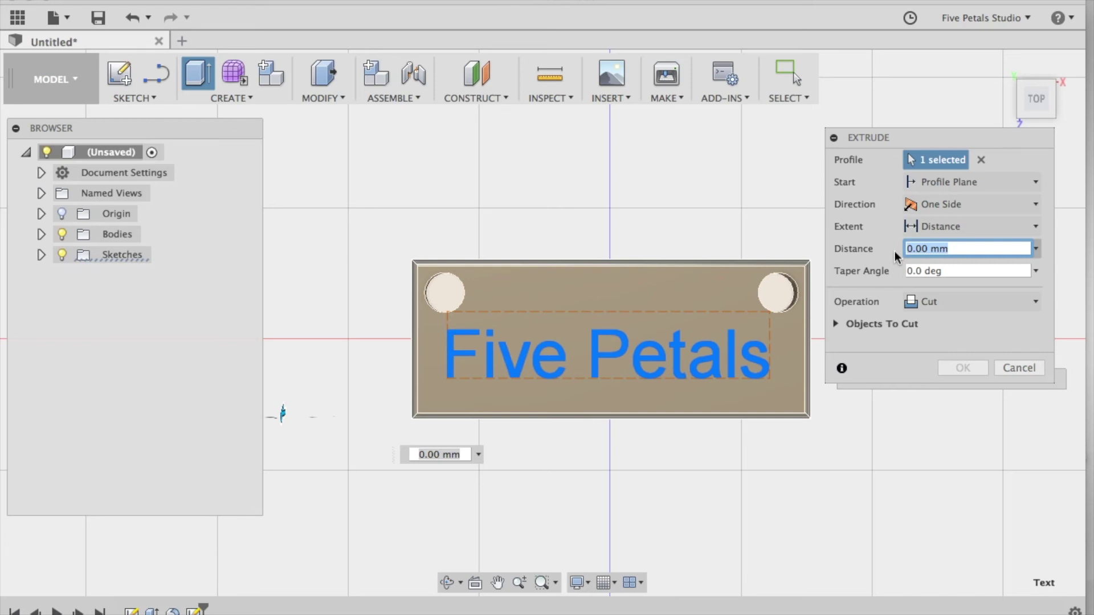
type("1")
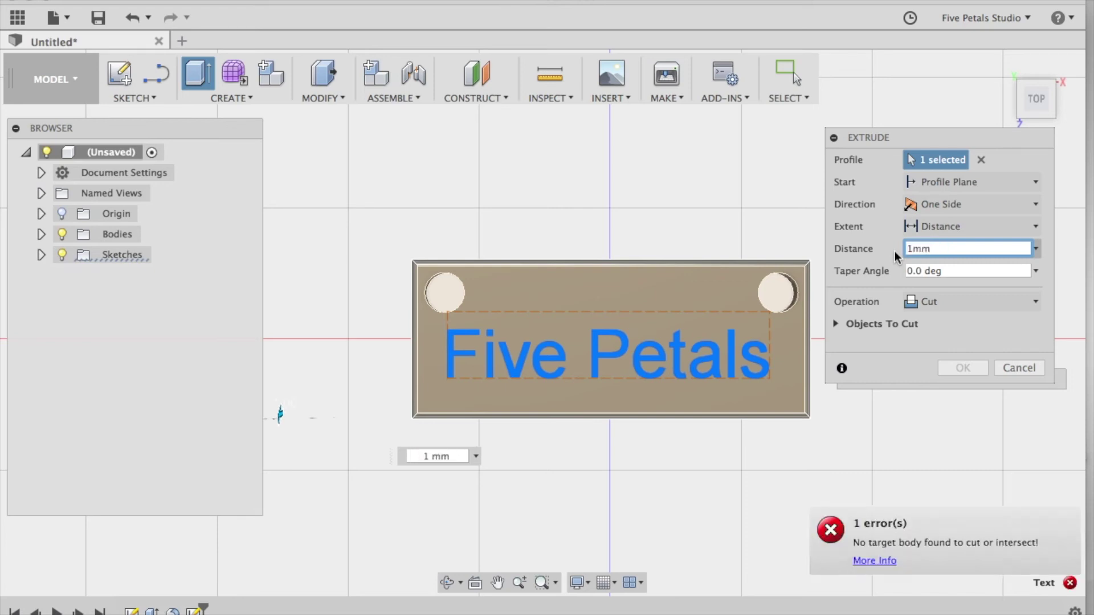
key("BackSpace")
type("-")
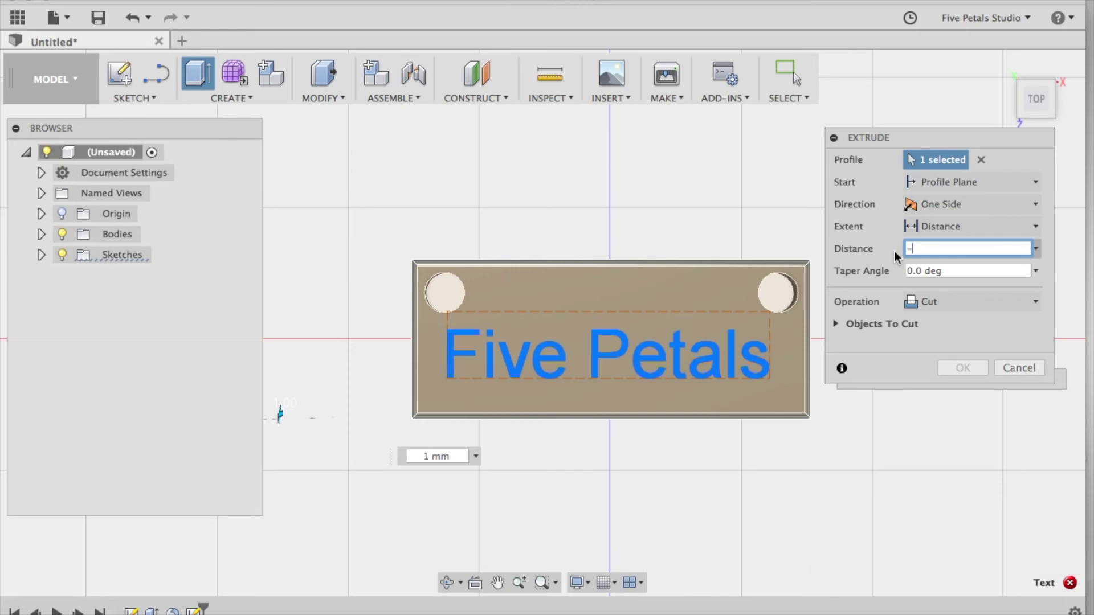
type("1mm")
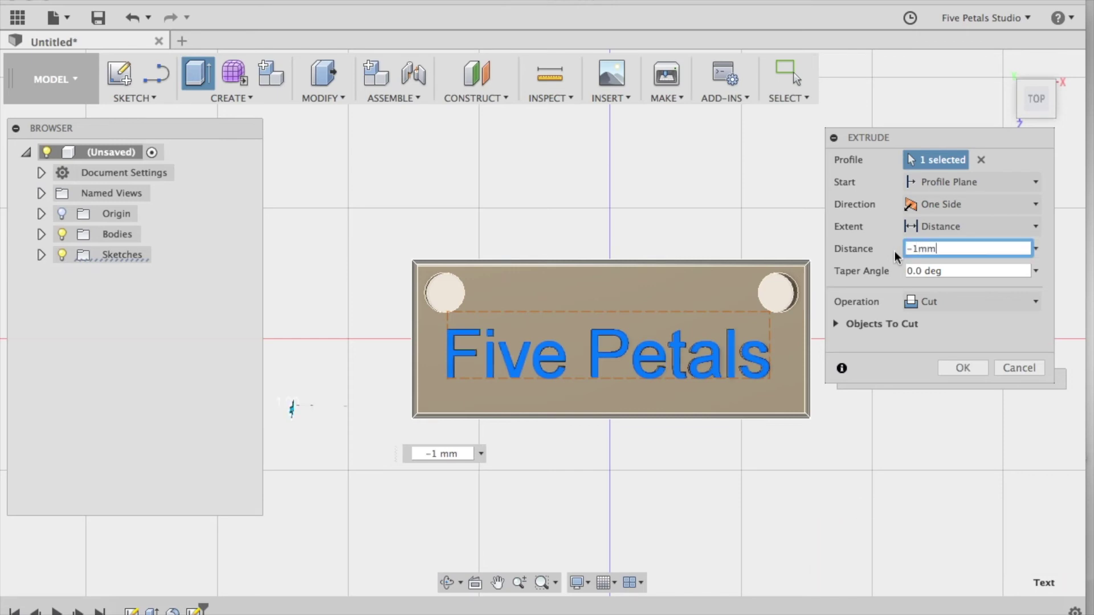
left_click(963, 368)
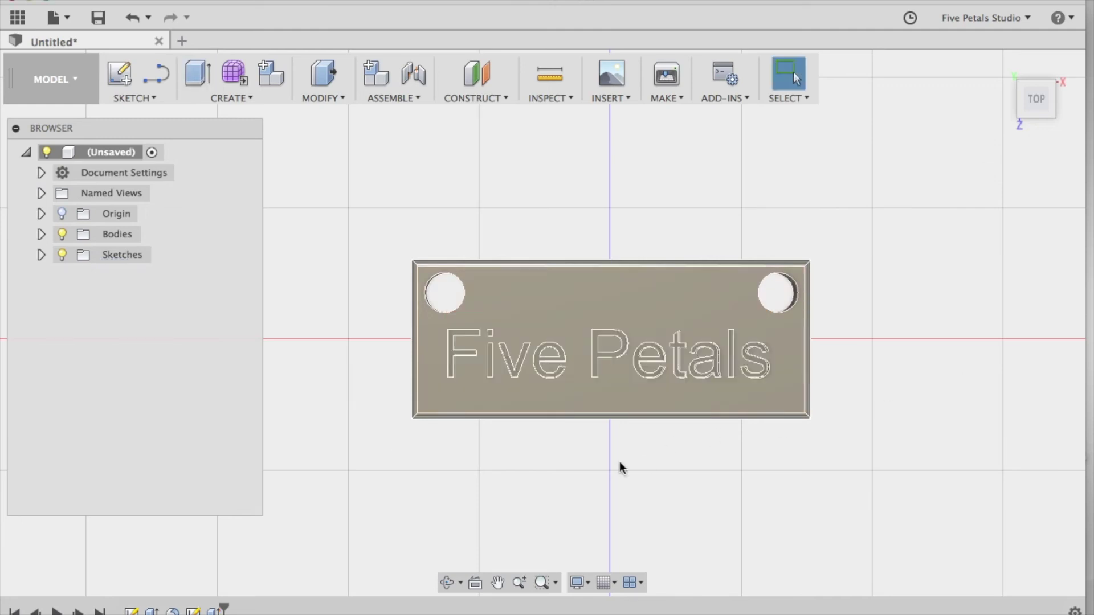
Step: Orbit the view to see the engraved pendant in 3D
left_click(448, 582)
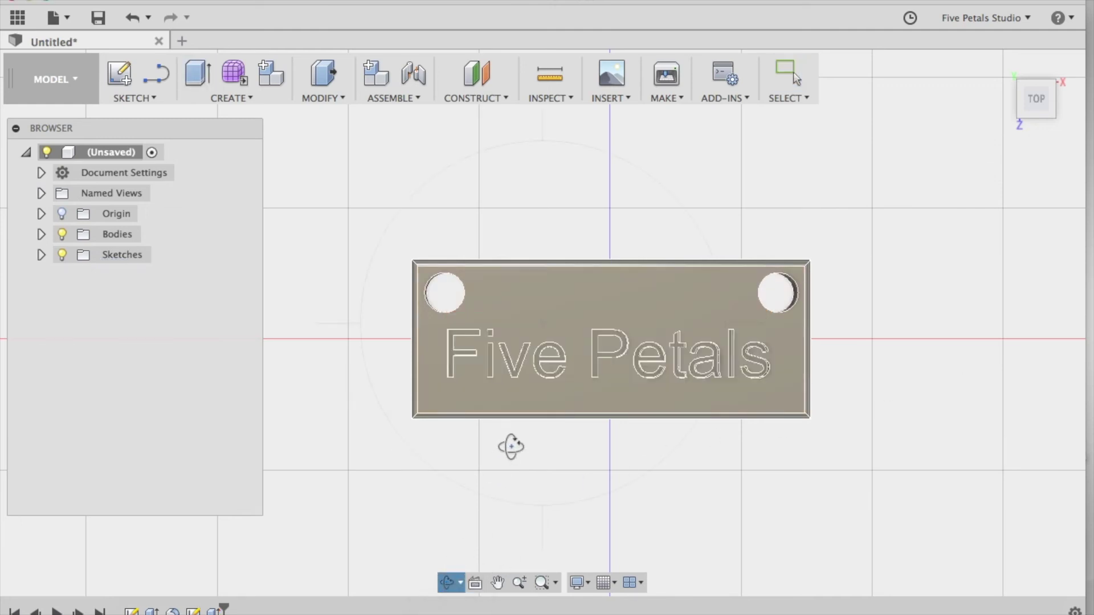
left_click_drag(508, 446, 525, 385)
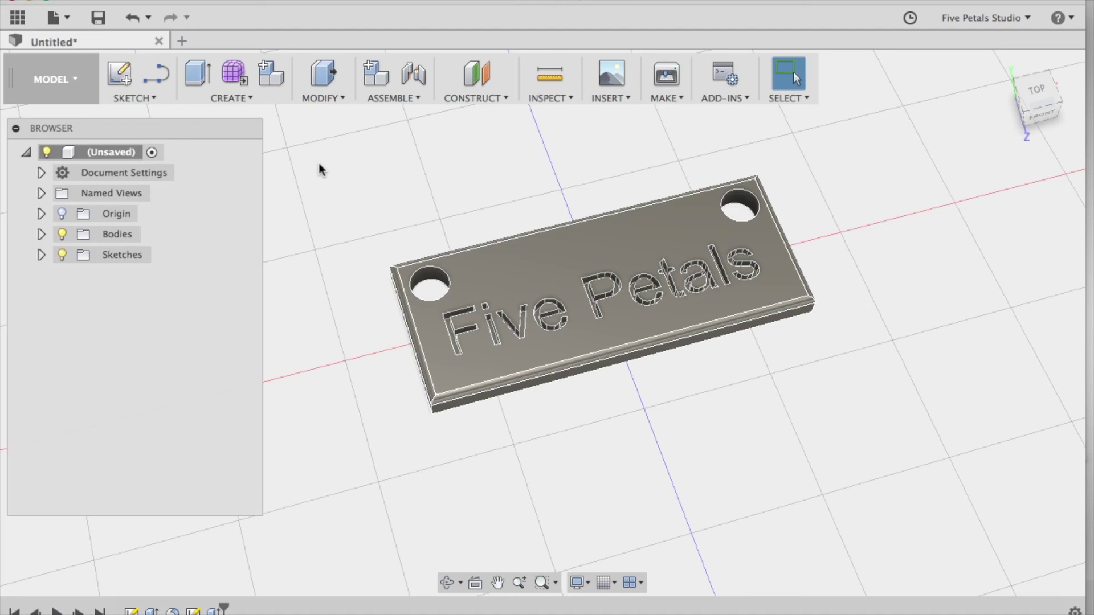
left_click(98, 18)
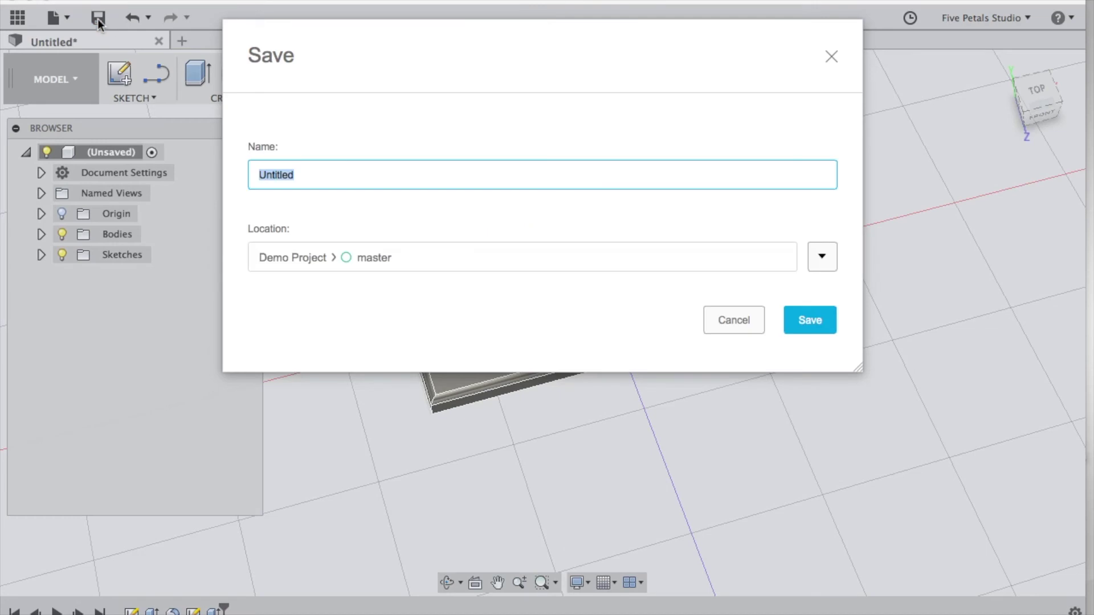
Step: Save the design as 'Name Bar Pendant' in the Course Videos folder
type("Name Bar Pendant")
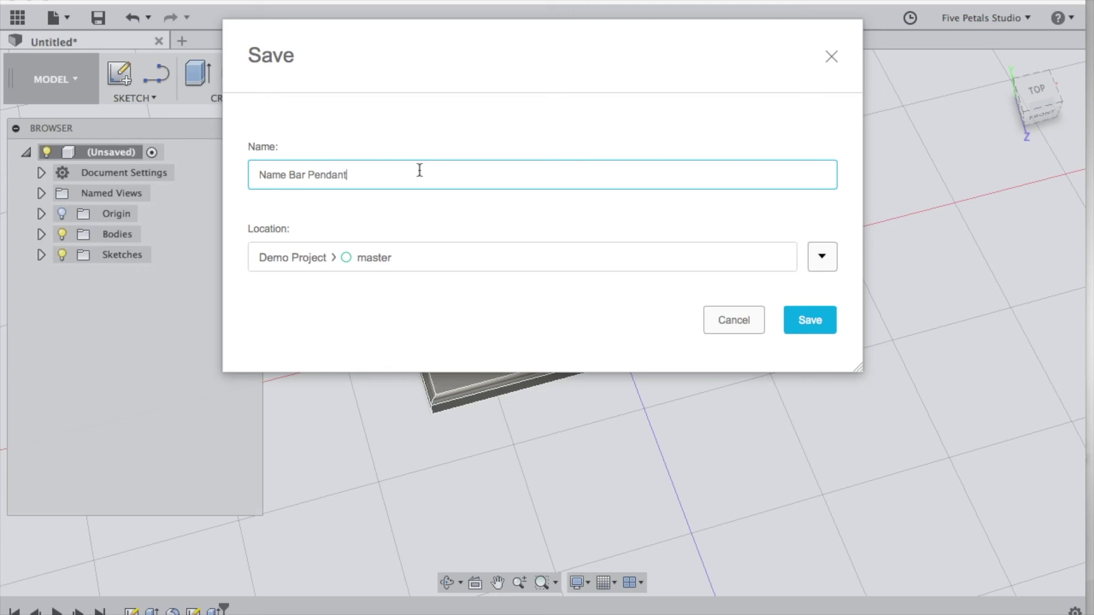
left_click(822, 259)
left_click(531, 398)
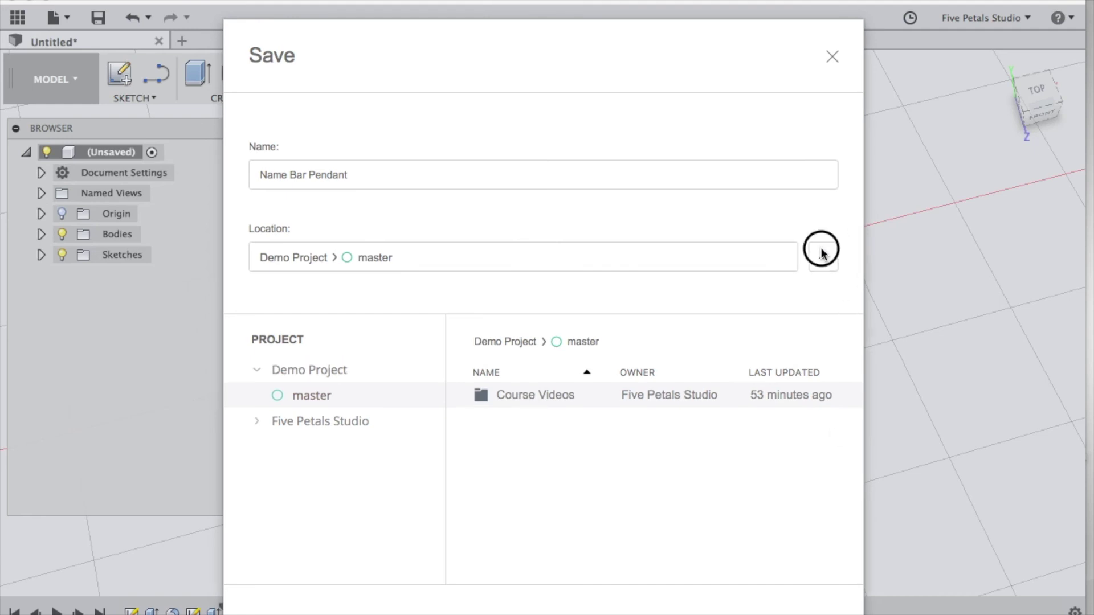
left_click(821, 251)
key("Return")
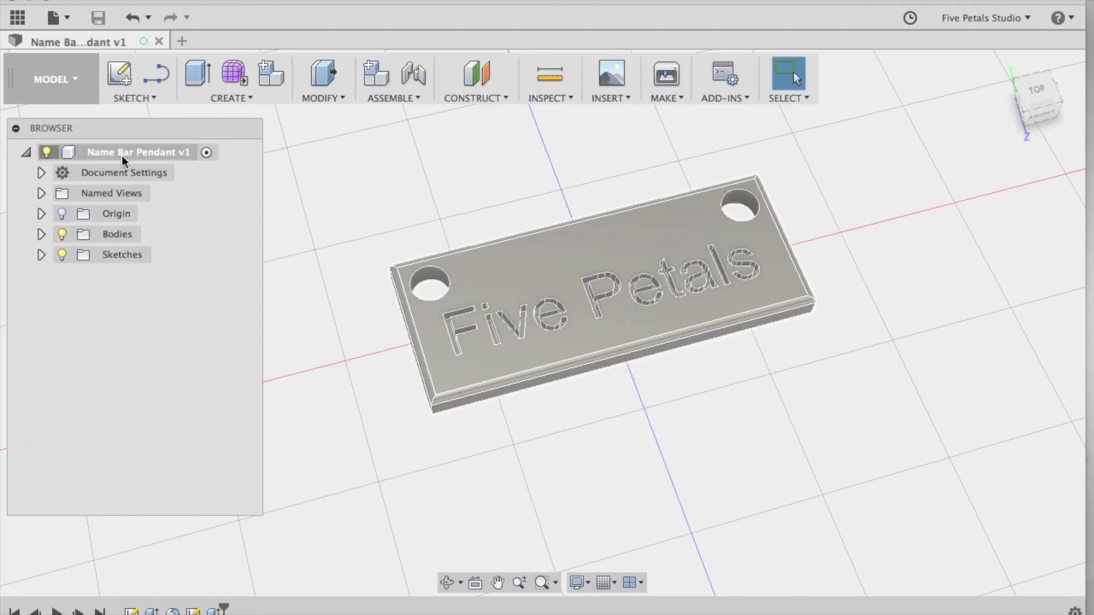
Step: Export the whole design as an STL file with Send to 3D Print Utility turned off
right_click(177, 151)
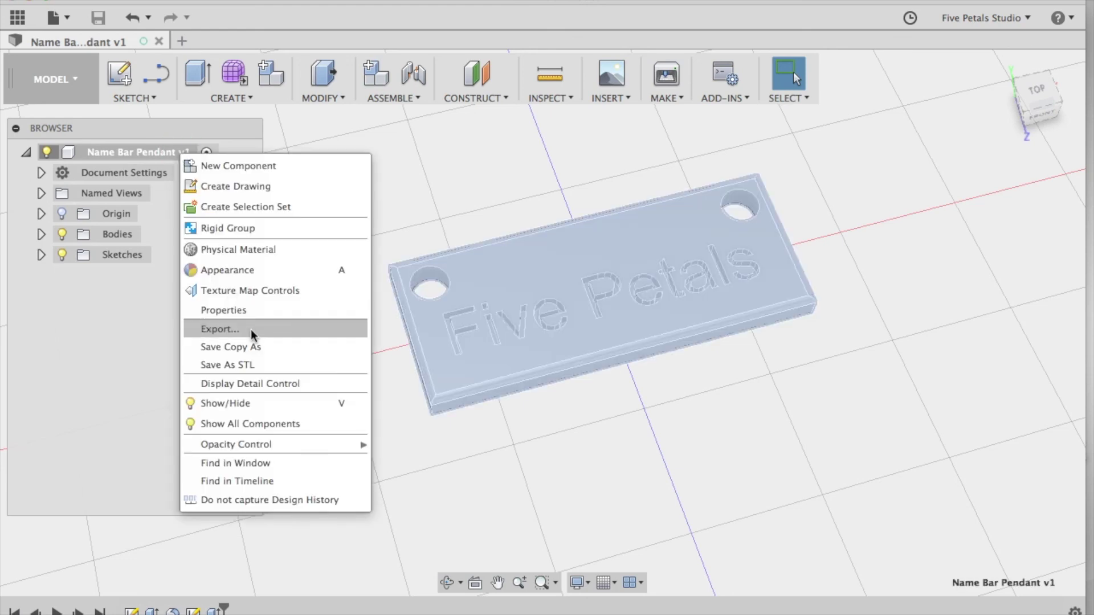
left_click(253, 365)
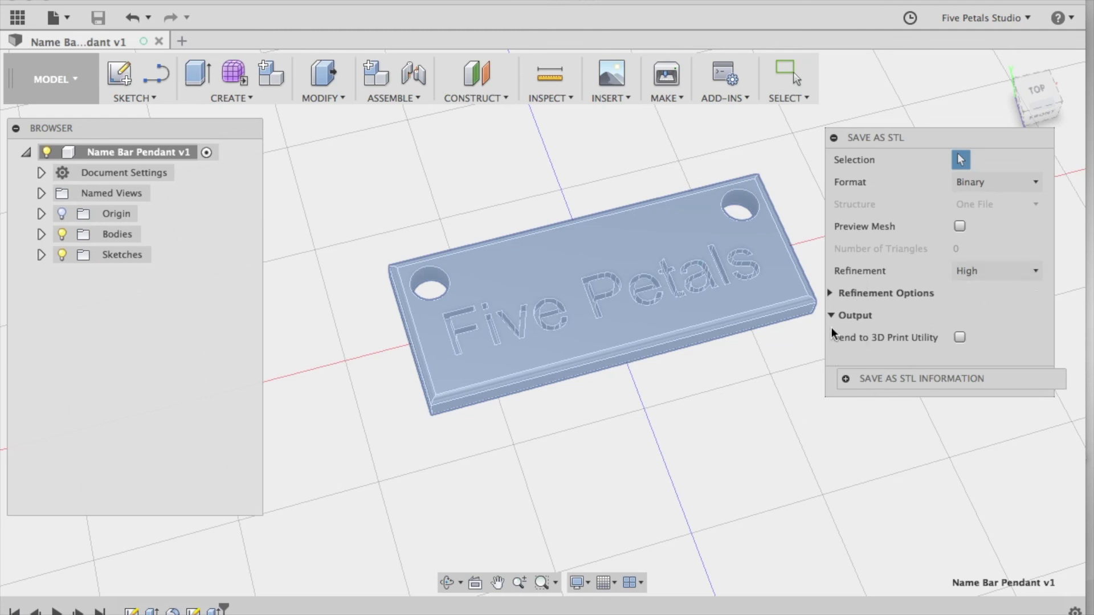
left_click(959, 338)
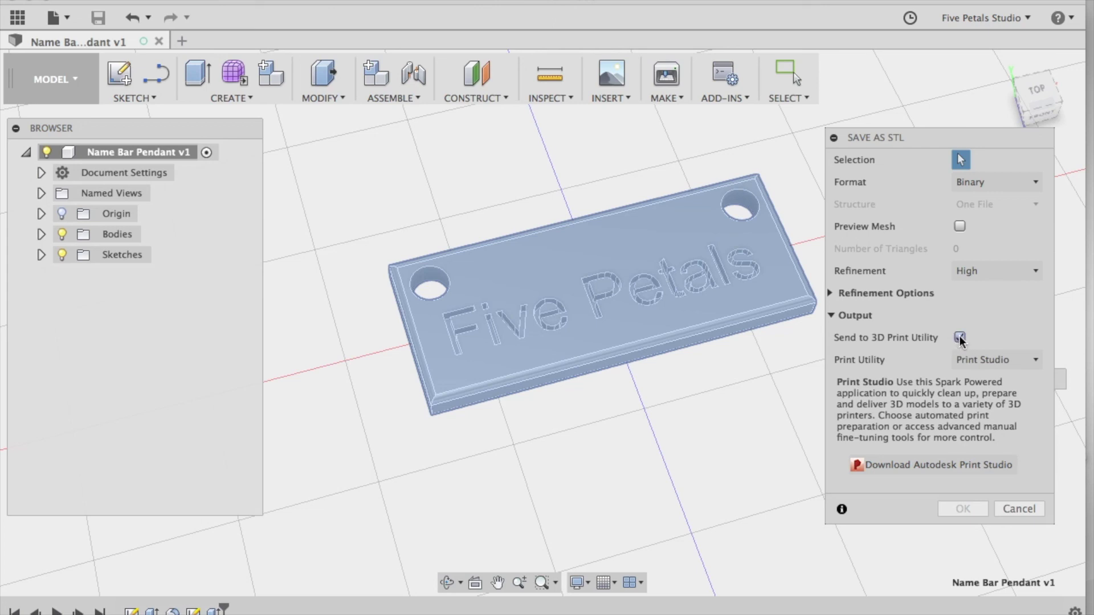
left_click(959, 338)
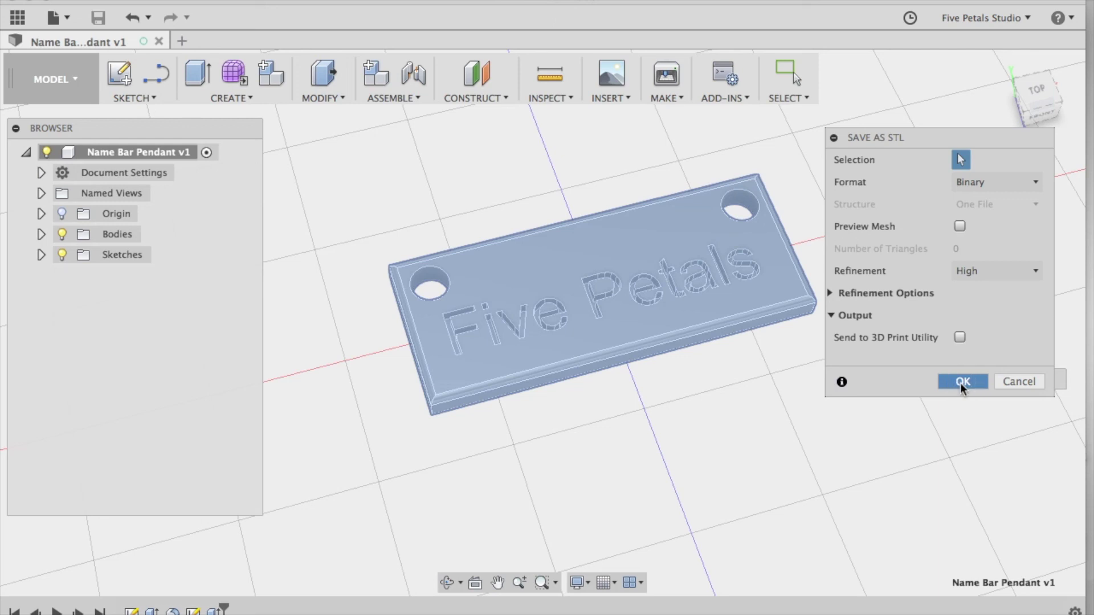
left_click(961, 382)
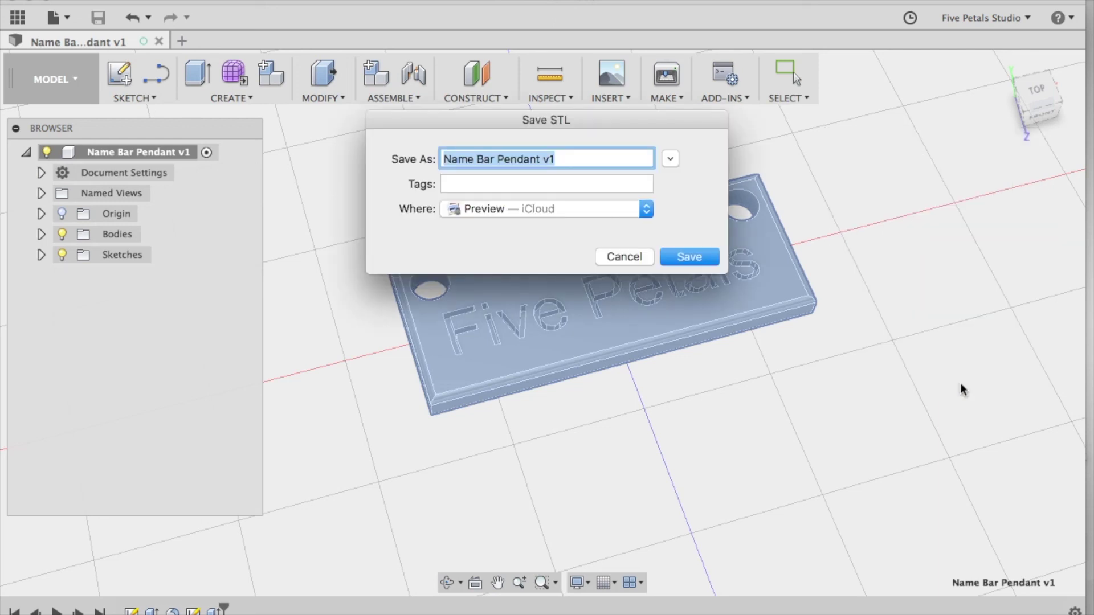
key("Return")
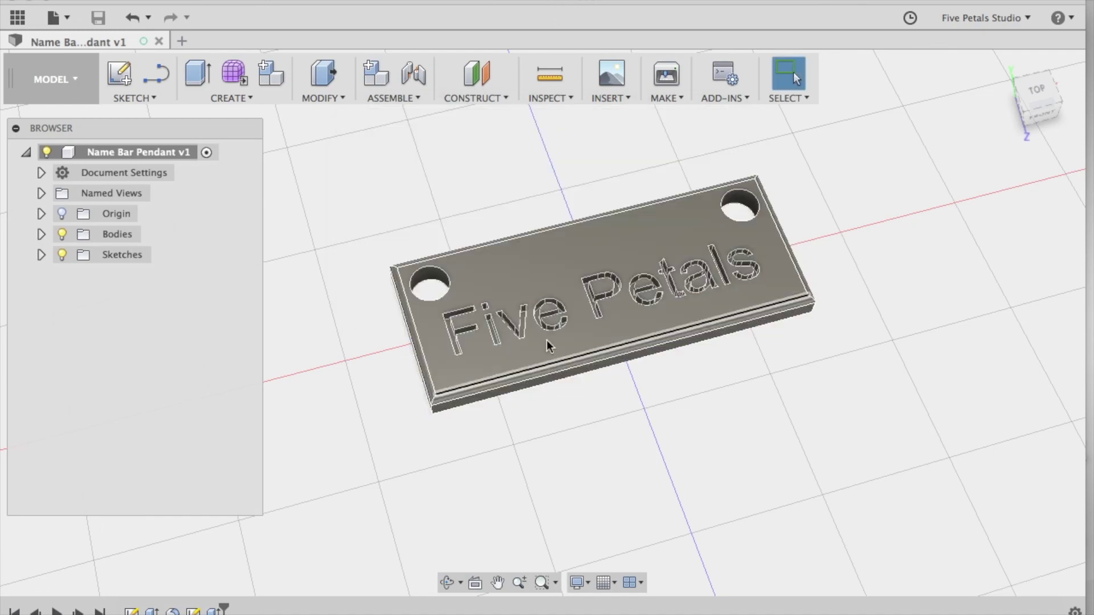